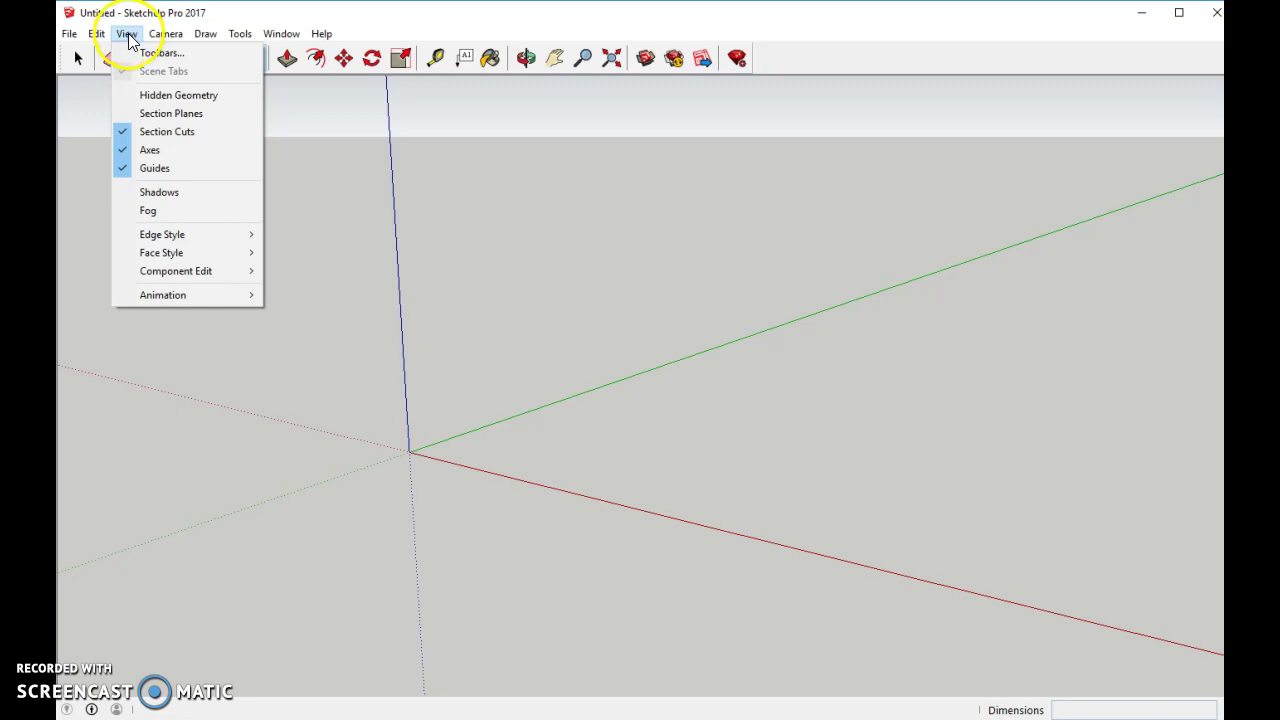
Step: Show the Large Tool Set toolbar and hide the Getting Started toolbar
{"action": "left_click", "coordinate": [152, 52]}
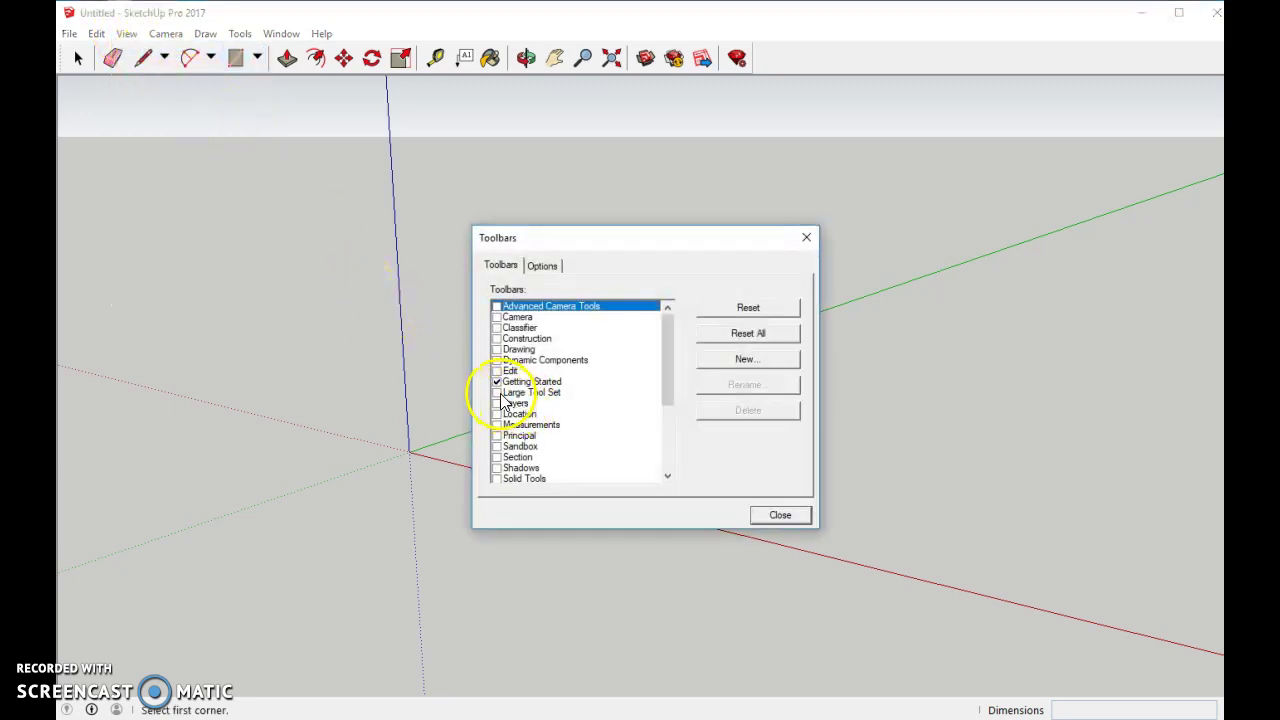
{"action": "left_click", "coordinate": [498, 393]}
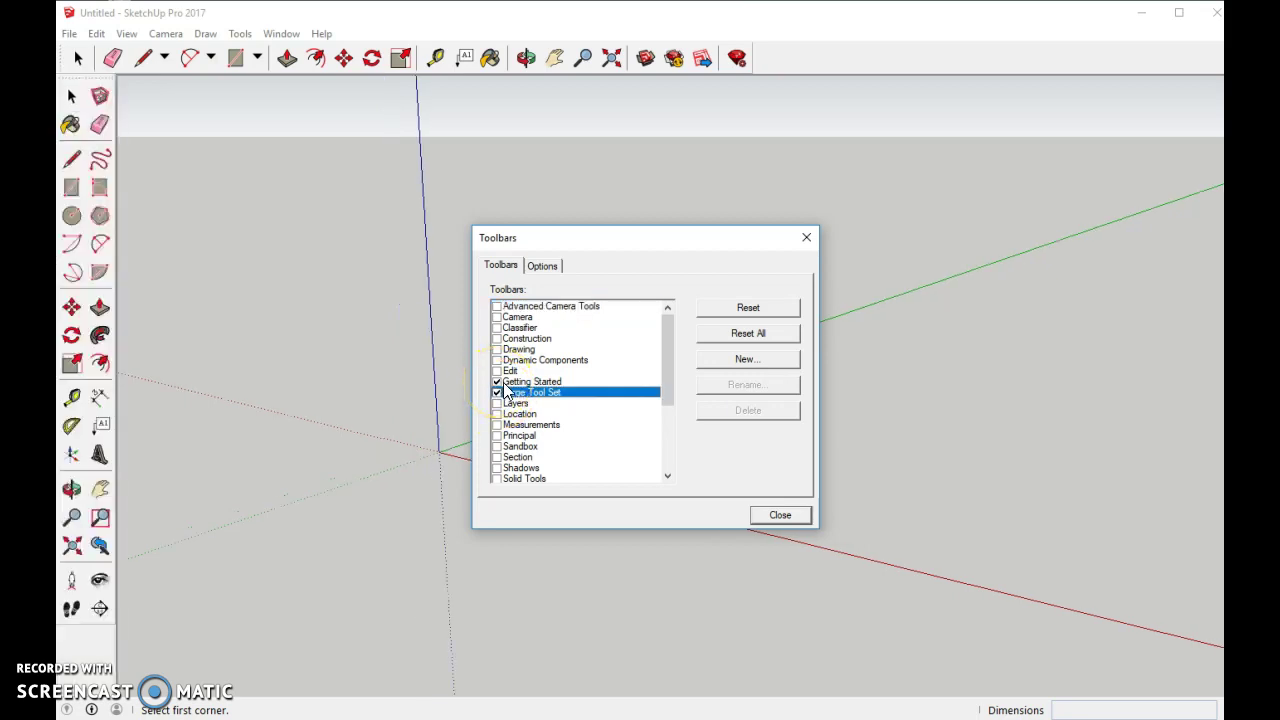
{"action": "left_click", "coordinate": [498, 382]}
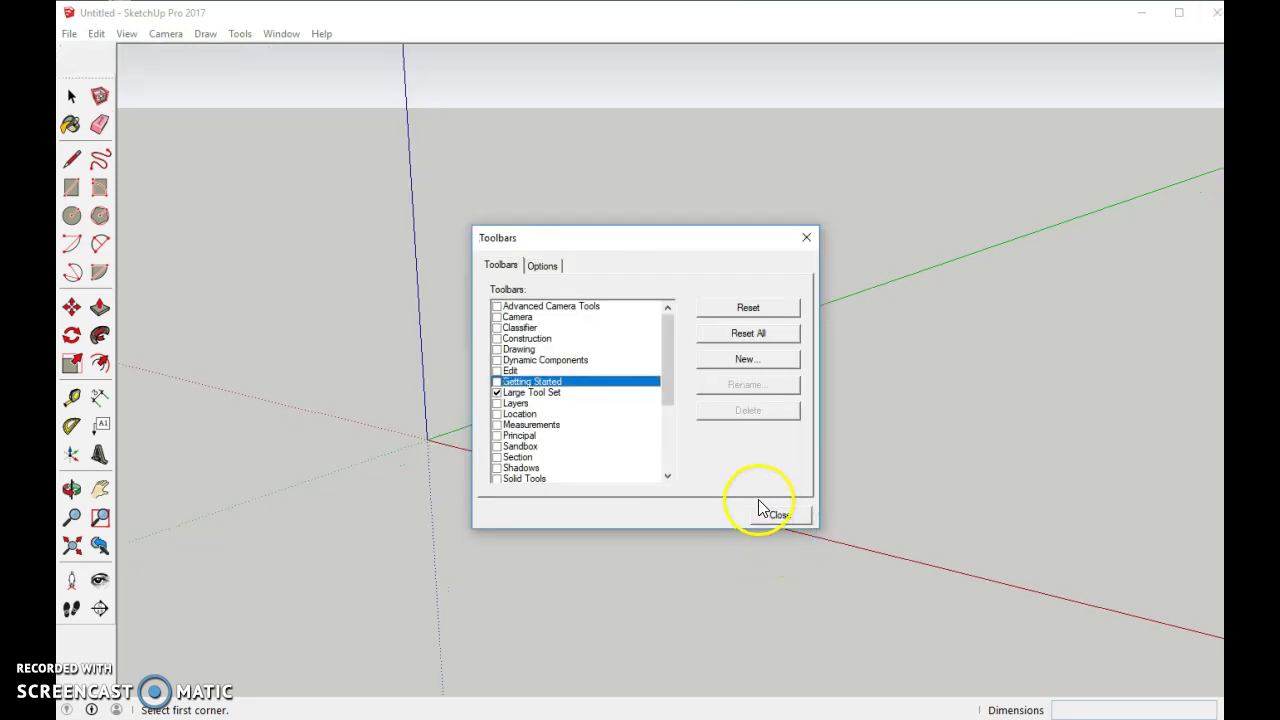
{"action": "left_click", "coordinate": [771, 514]}
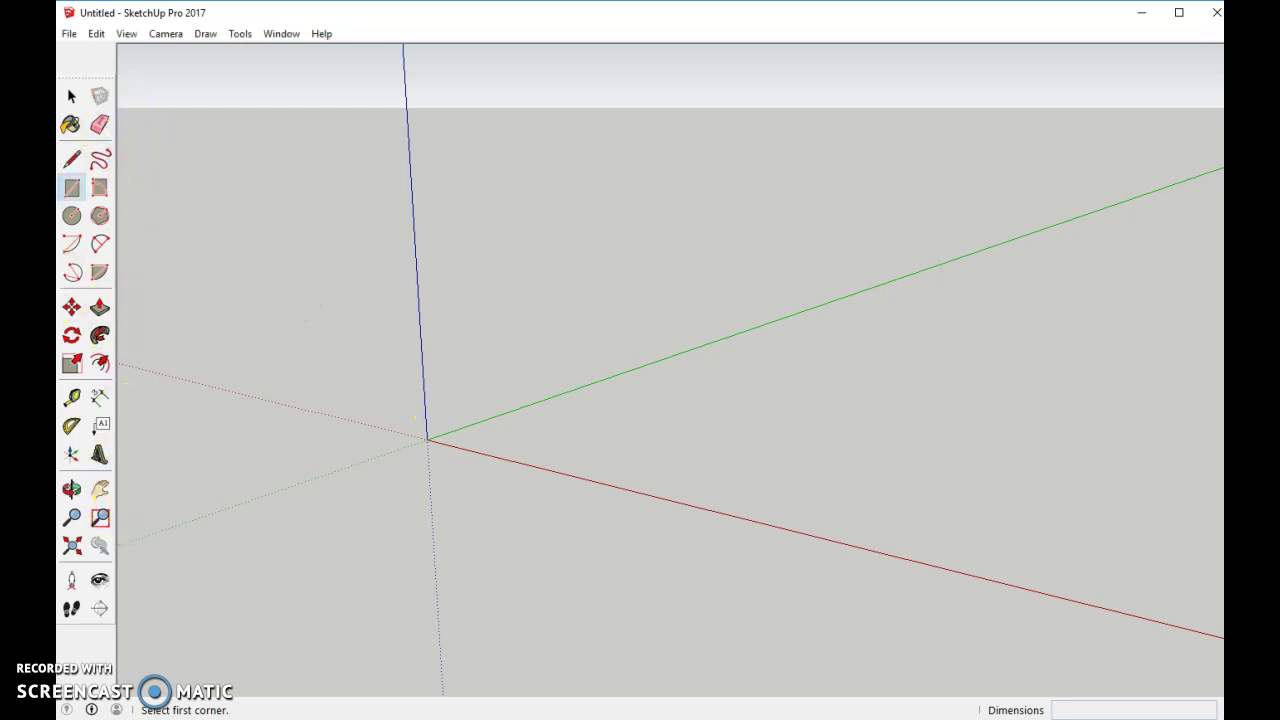
Step: Draw a 40' by 50' rectangle on the ground plane with its first corner at the origin
{"action": "left_click", "coordinate": [83, 190]}
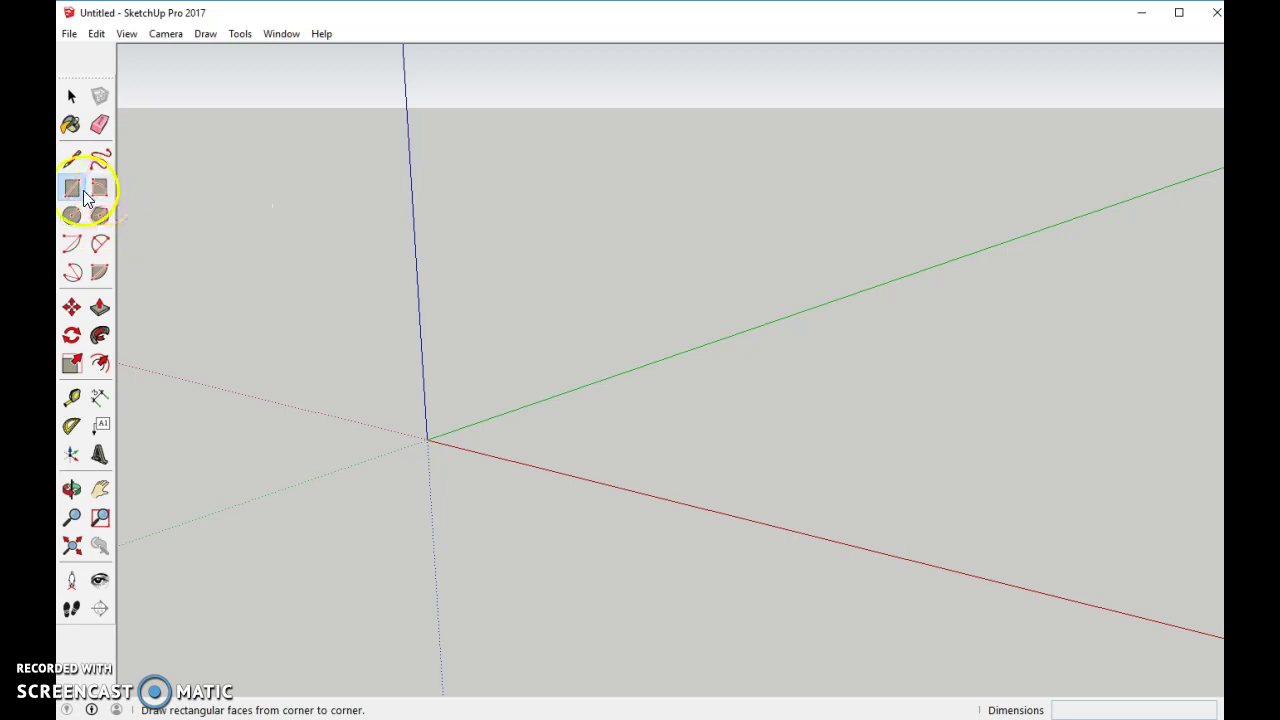
{"action": "left_click_drag", "start_coordinate": [427, 439], "coordinate": [1125, 336]}
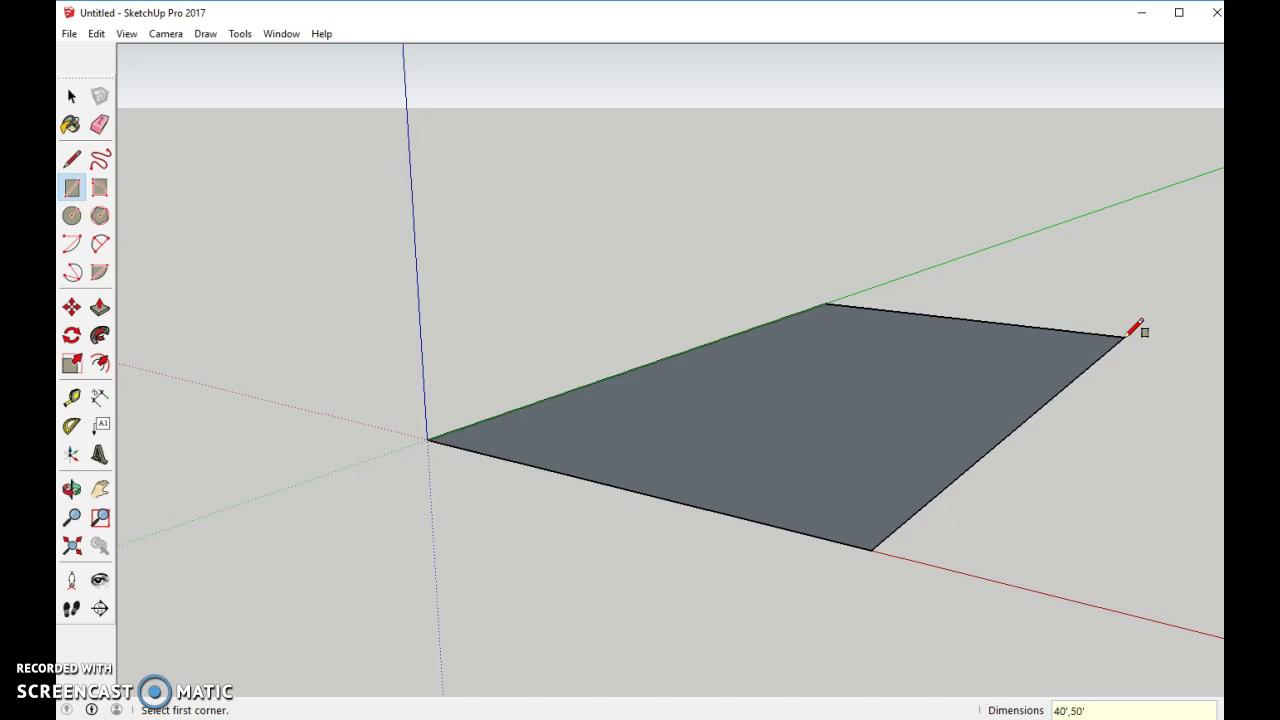
{"action": "key", "text": "Return"}
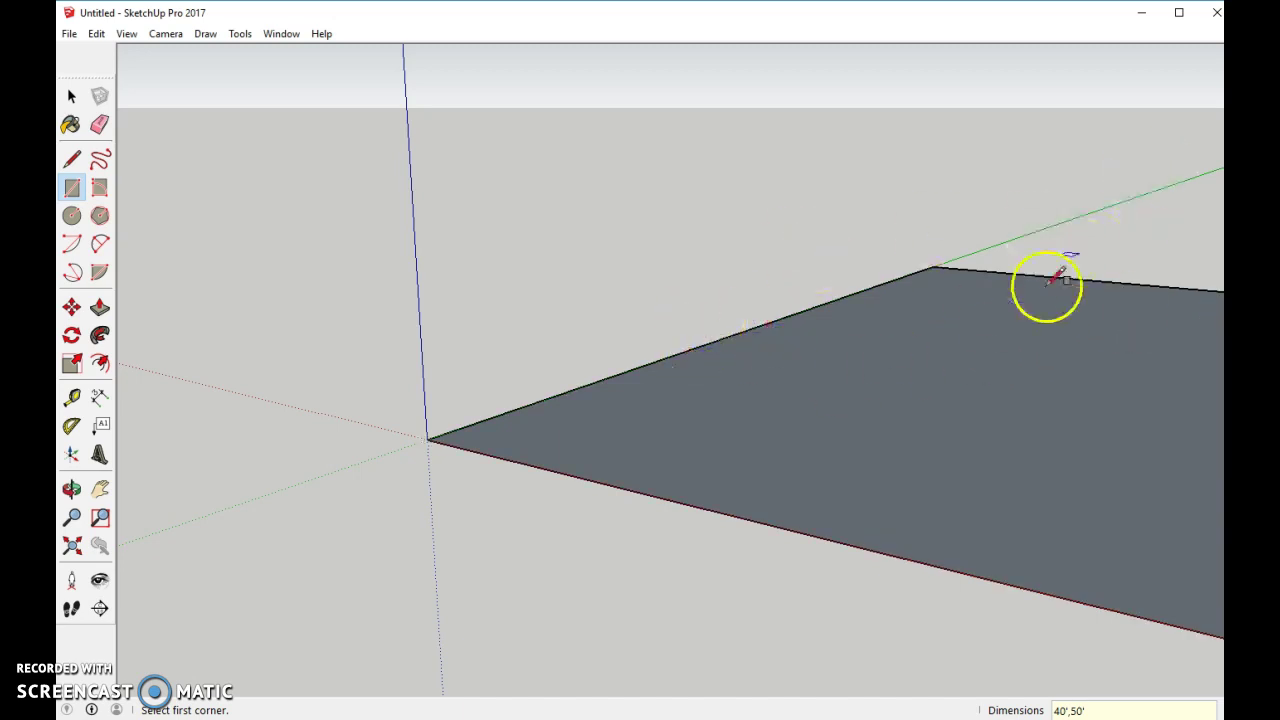
Step: Offset the rectangle's edges inward by 6" to outline the exterior walls
{"action": "left_click", "coordinate": [72, 550]}
{"action": "mouse_move", "coordinate": [443, 431]}
{"action": "middle_mouse_down"}
{"action": "mouse_move", "coordinate": [409, 383]}
{"action": "mouse_move", "coordinate": [443, 509]}
{"action": "middle_mouse_up"}
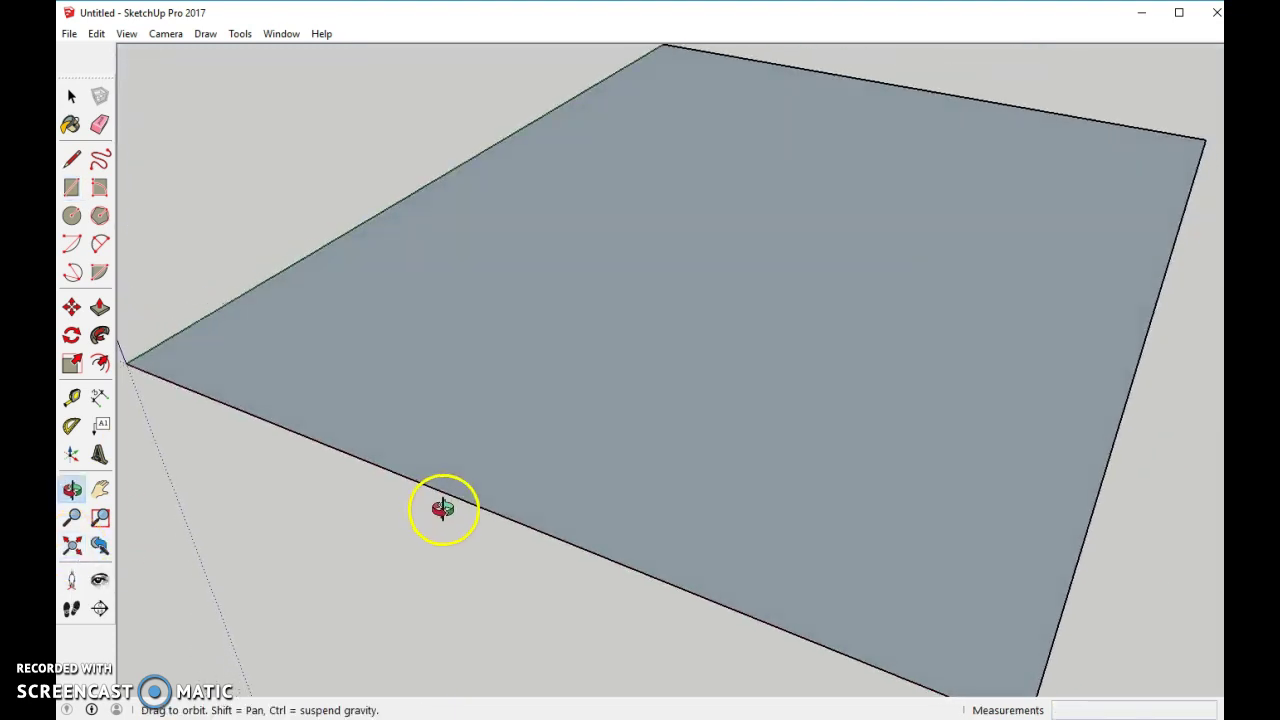
{"action": "scroll", "coordinate": [662, 440], "scroll_direction": "down", "scroll_amount": 3}
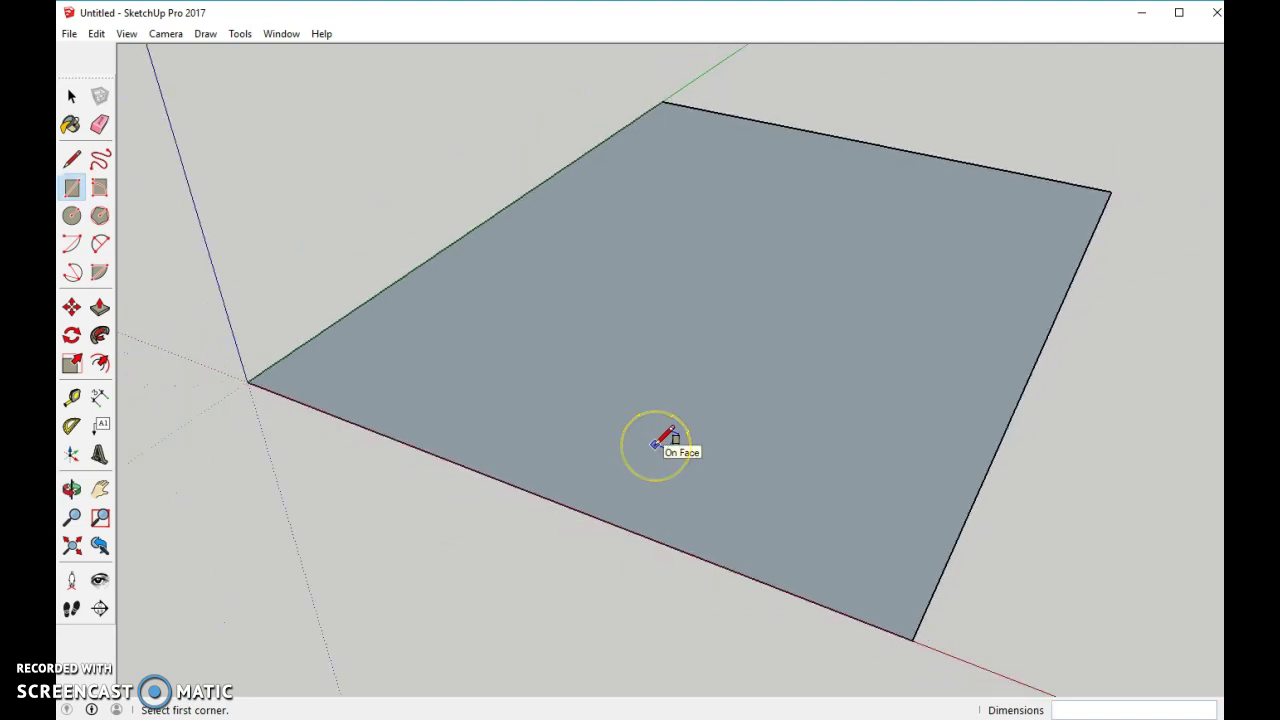
{"action": "scroll", "coordinate": [660, 437], "scroll_direction": "down", "scroll_amount": 1}
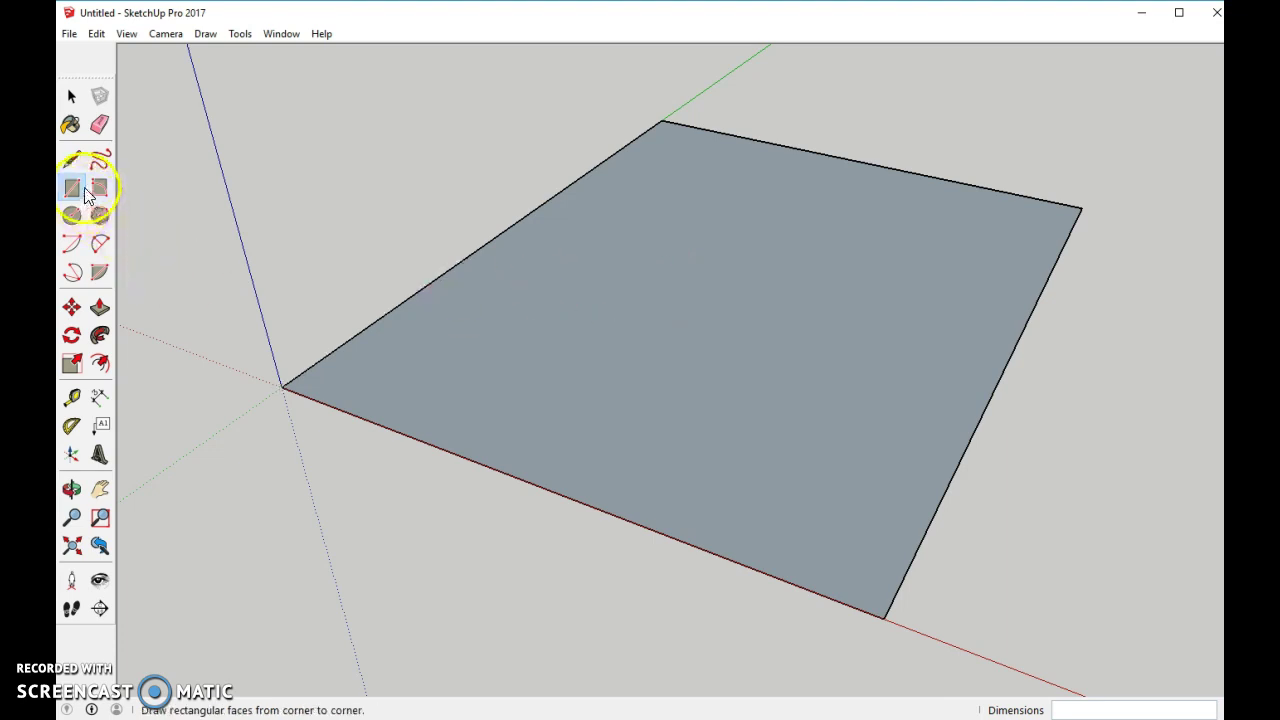
{"action": "left_click", "coordinate": [101, 366]}
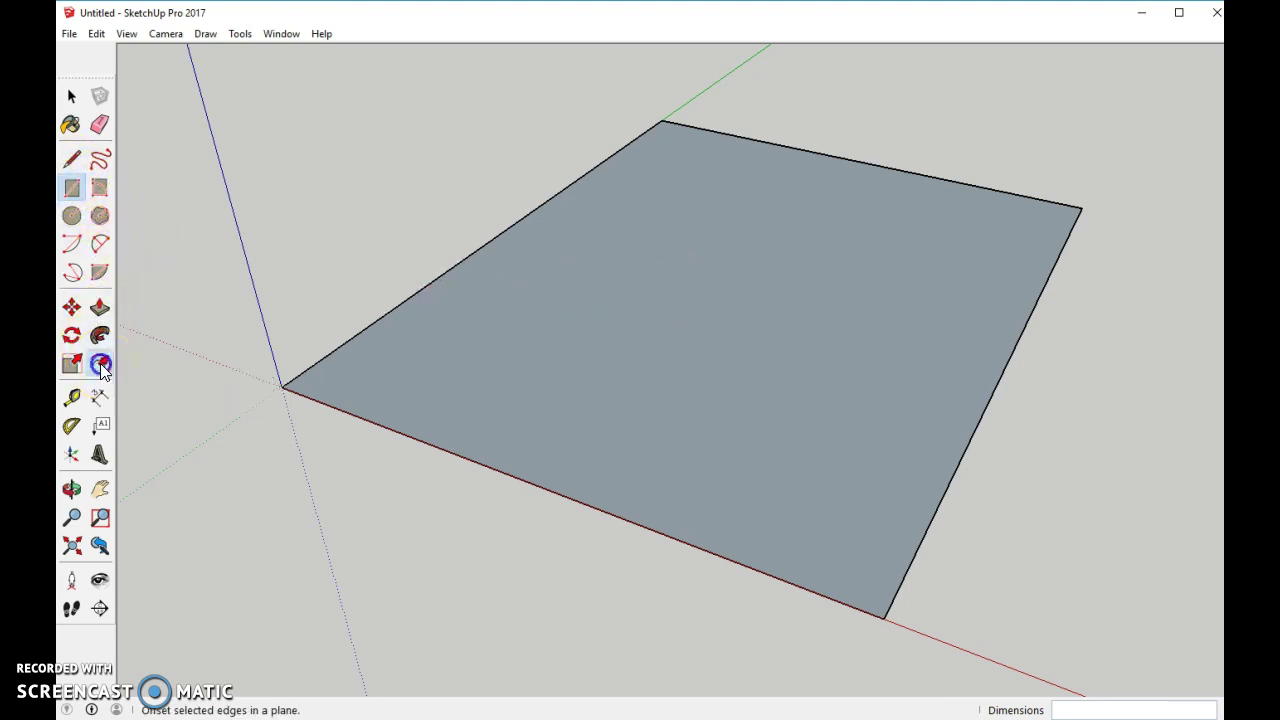
{"action": "left_click", "coordinate": [337, 381]}
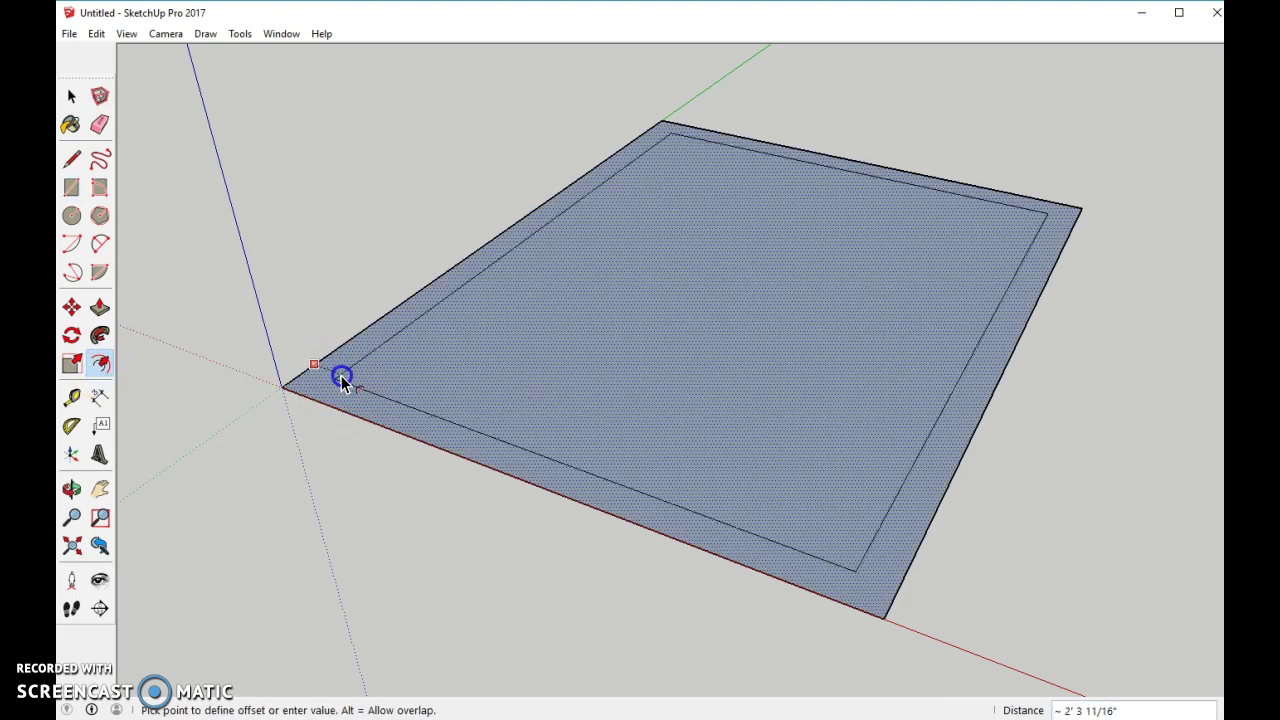
{"action": "left_click", "coordinate": [341, 378]}
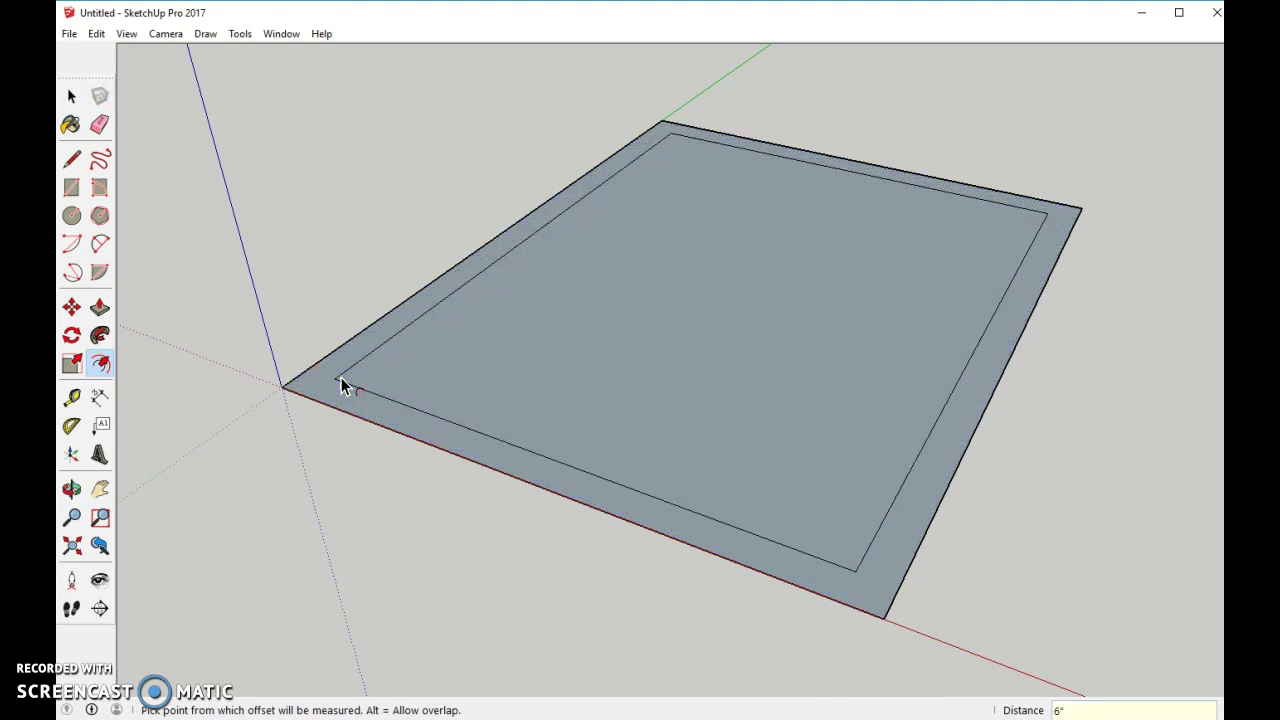
{"action": "key", "text": "ctrl+z"}
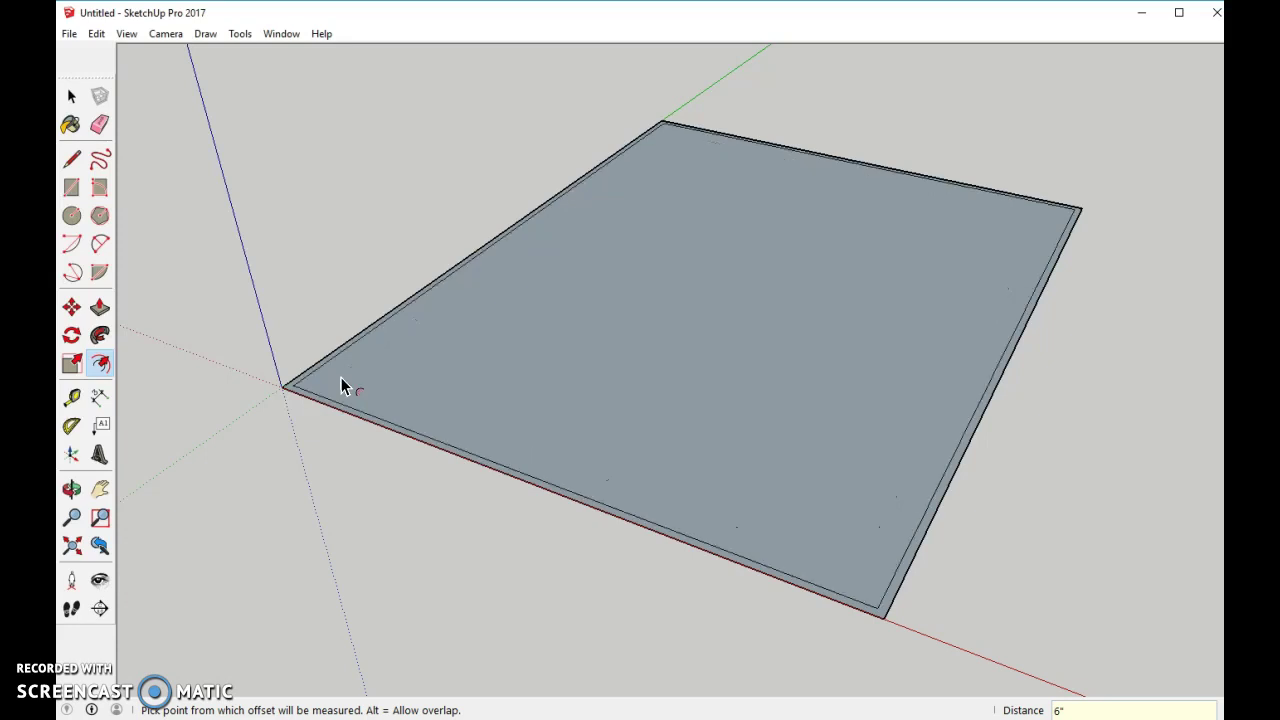
{"action": "left_click", "coordinate": [364, 423]}
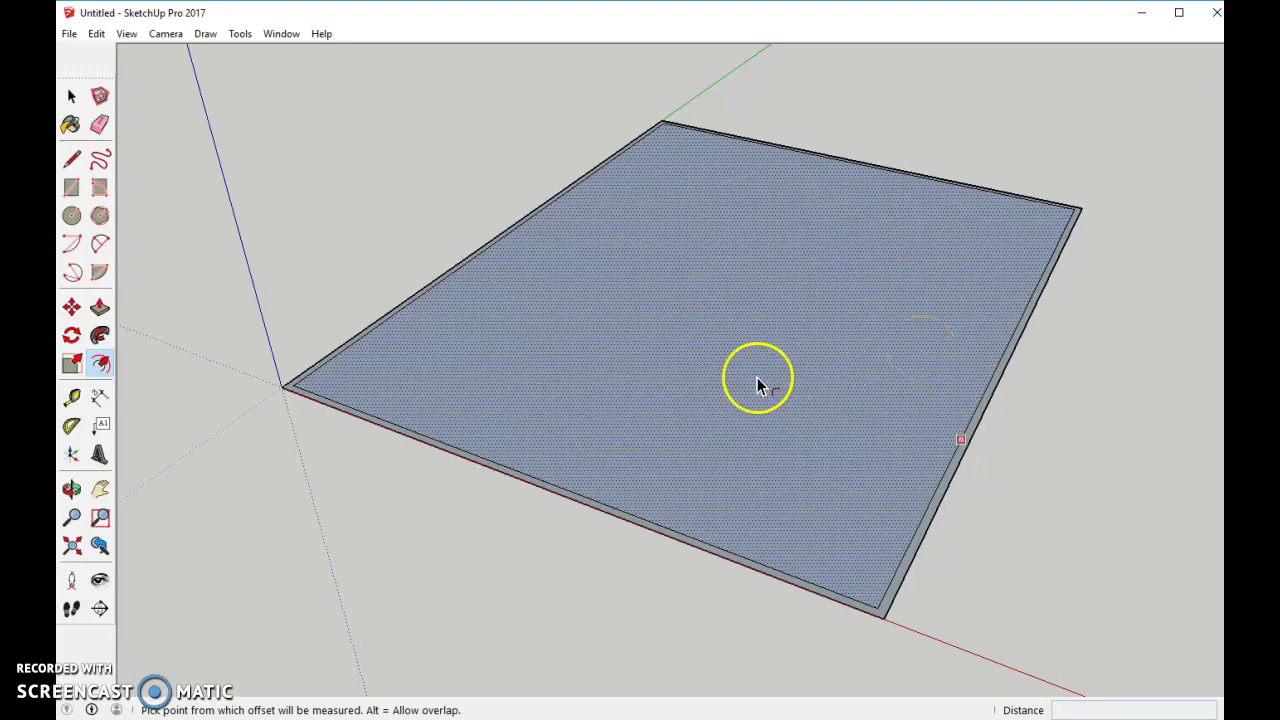
{"action": "scroll", "coordinate": [757, 385], "scroll_direction": "down", "scroll_amount": 1}
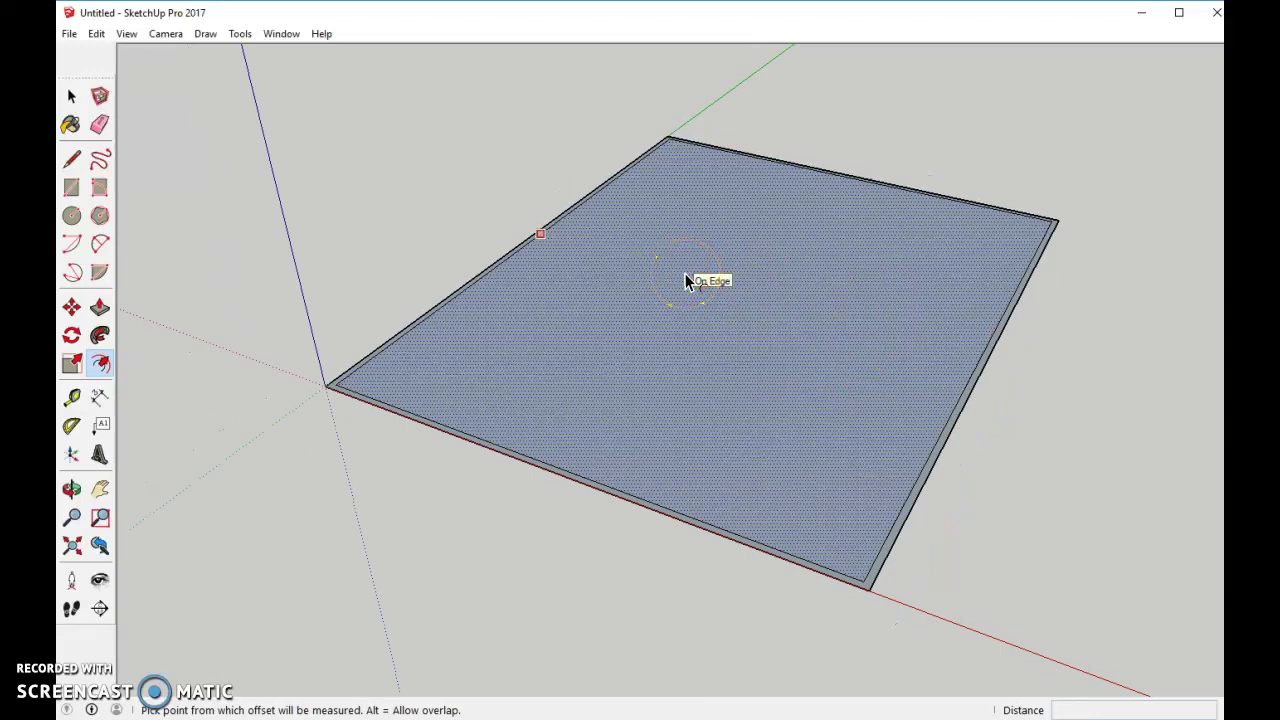
{"action": "key", "text": "Escape"}
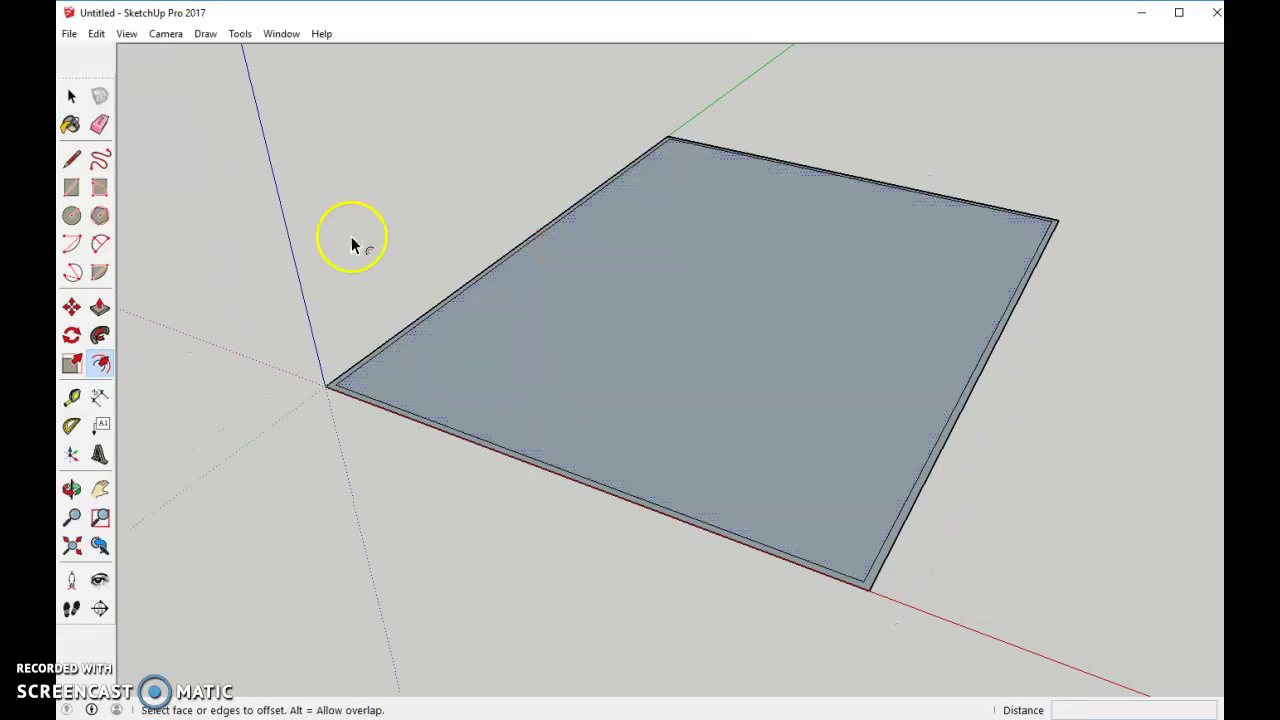
Step: Place a guide 16' in from the inner edge along the red axis and trace a line on it between the inner side edges
{"action": "left_click", "coordinate": [73, 397]}
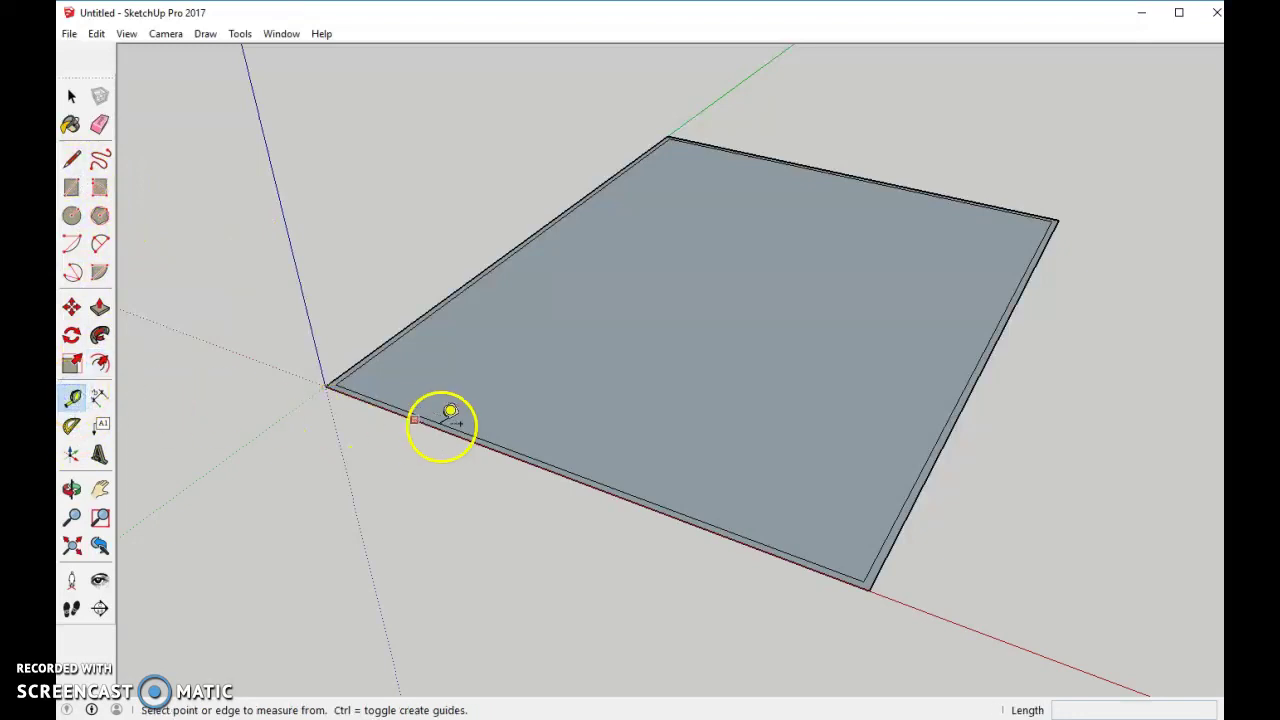
{"action": "left_click", "coordinate": [598, 483]}
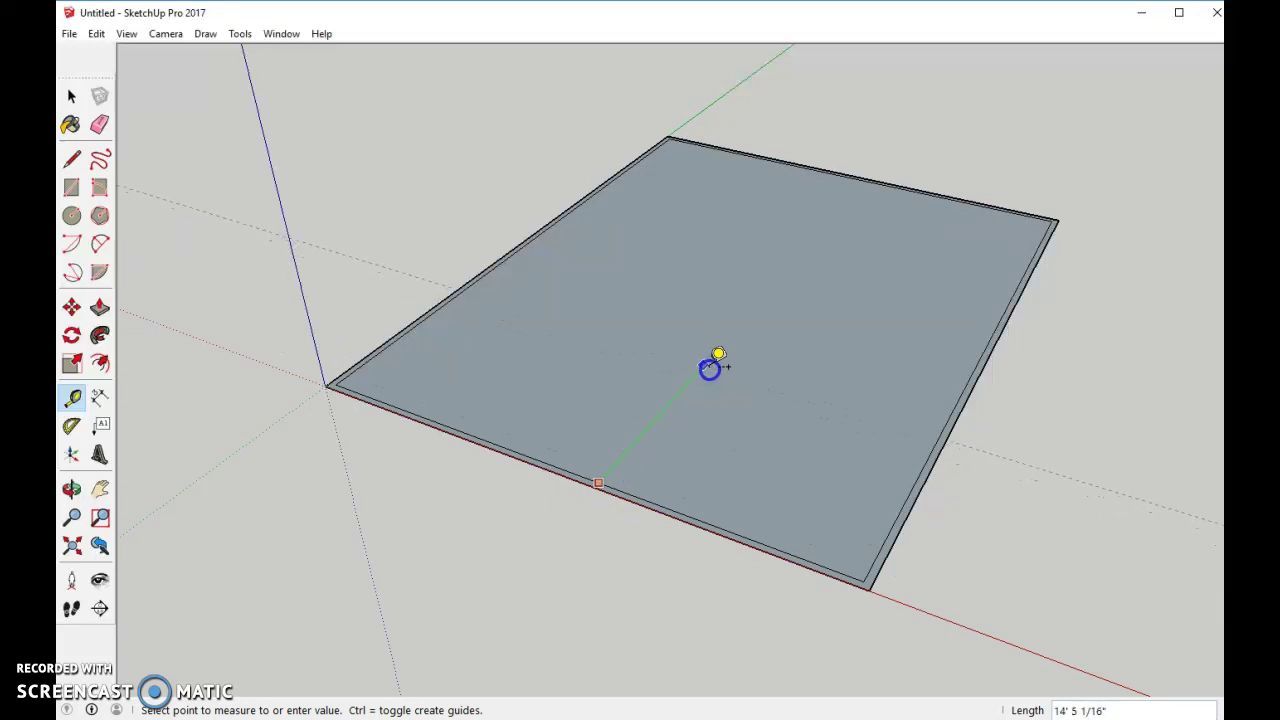
{"action": "left_click", "coordinate": [721, 355]}
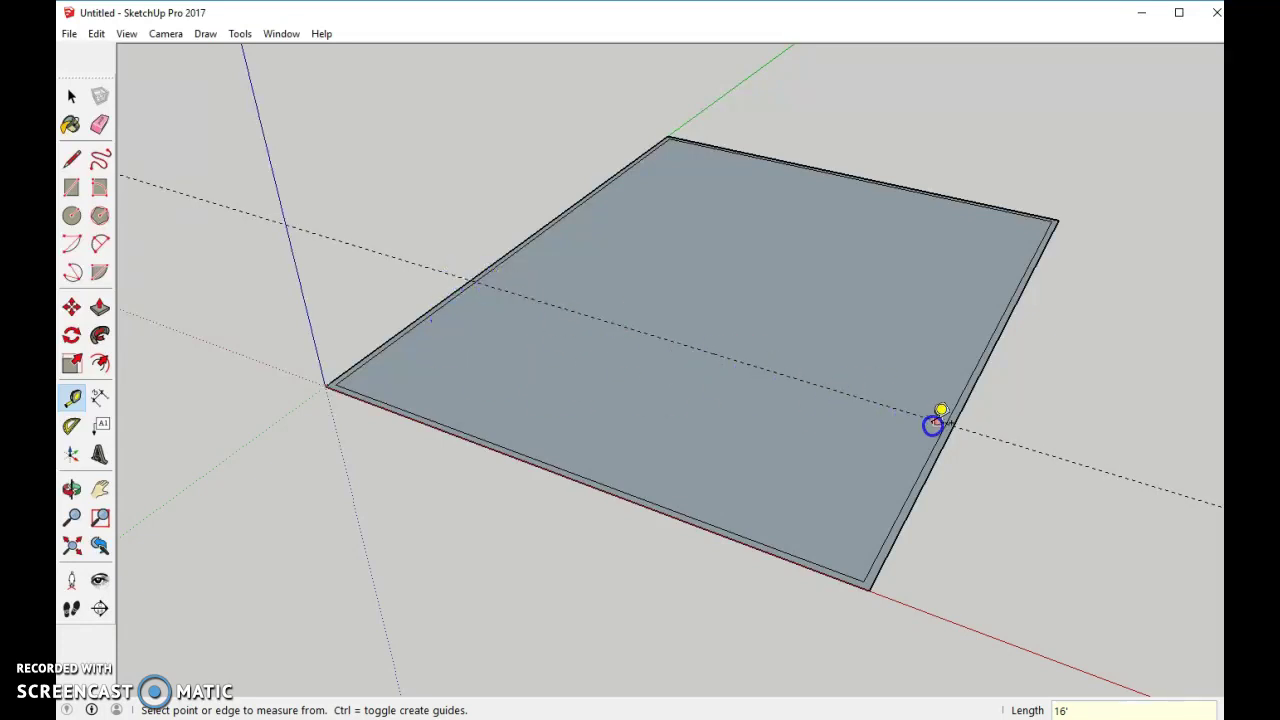
{"action": "left_click", "coordinate": [70, 162]}
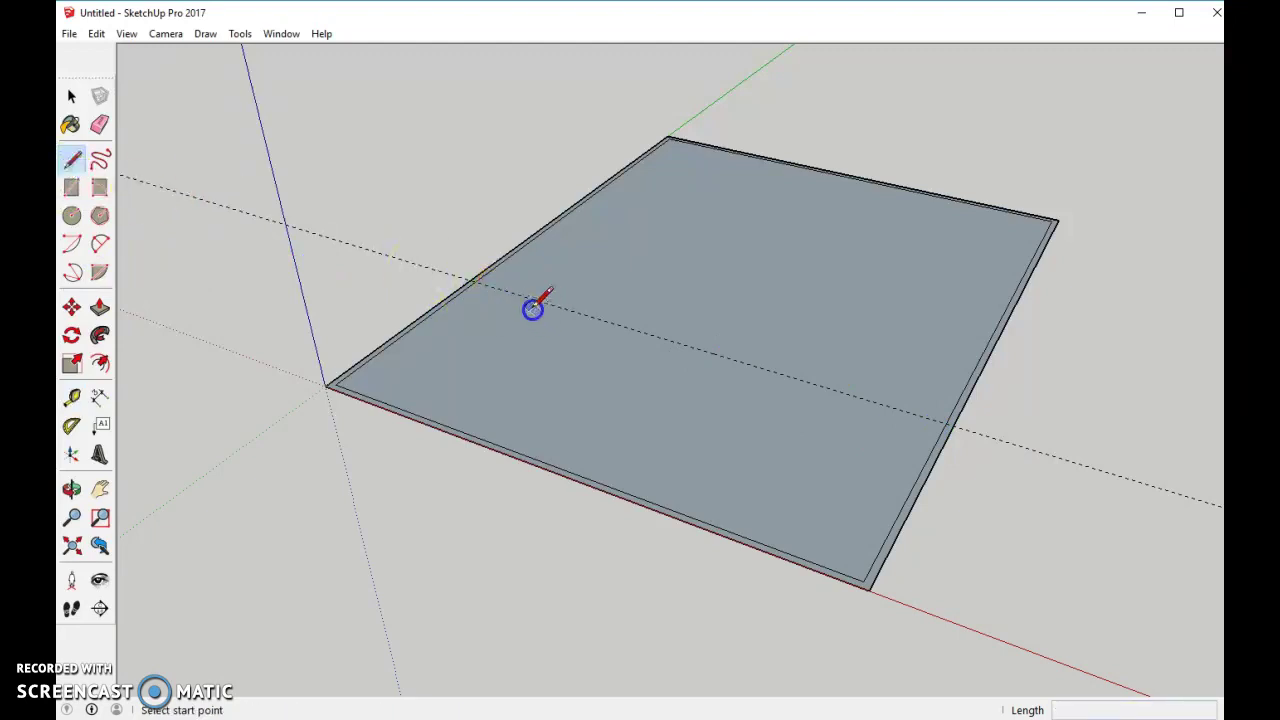
{"action": "left_click", "coordinate": [476, 284]}
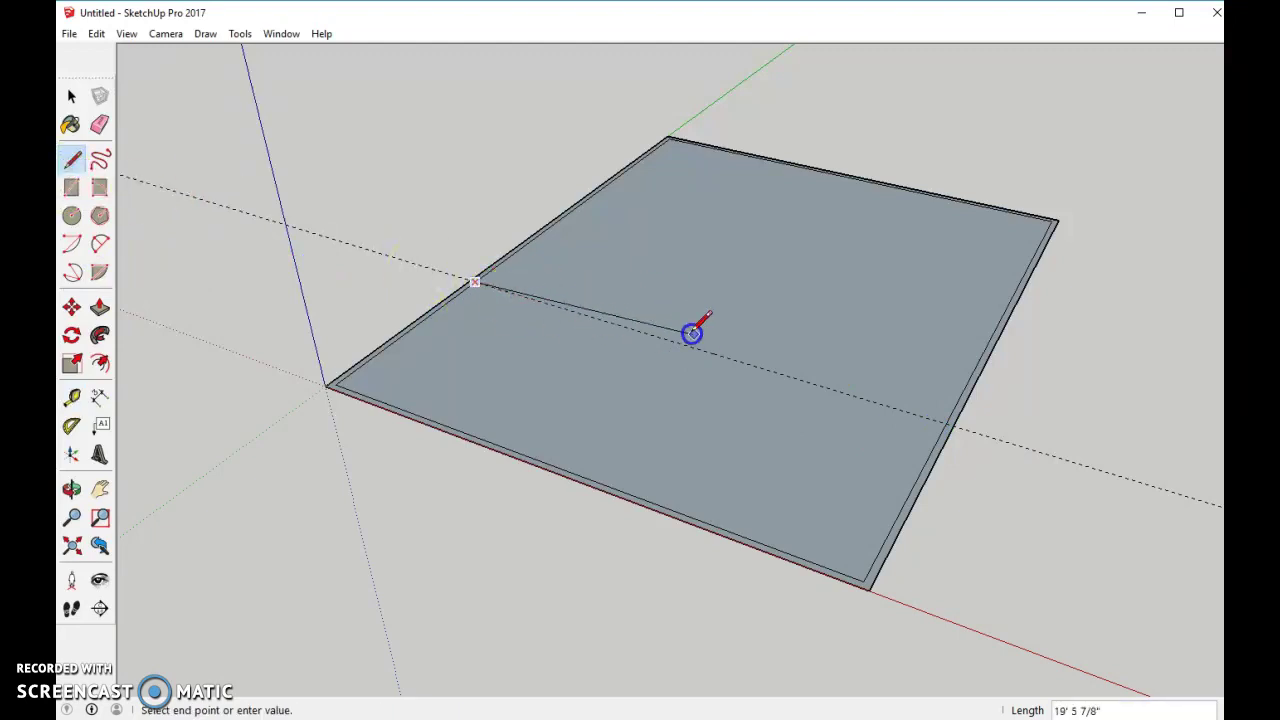
{"action": "left_click", "coordinate": [945, 425]}
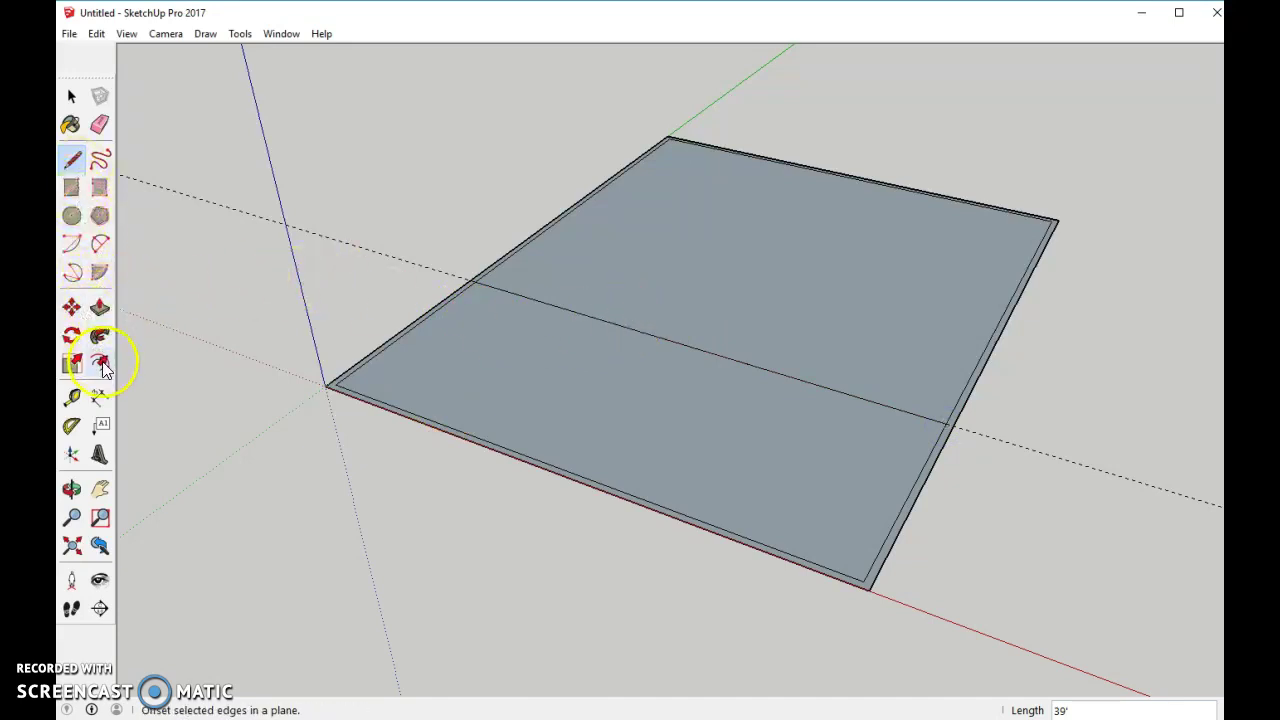
Step: Place a guide 4" behind the dividing line and trace a second parallel line on it between the inner side edges
{"action": "left_click", "coordinate": [72, 397]}
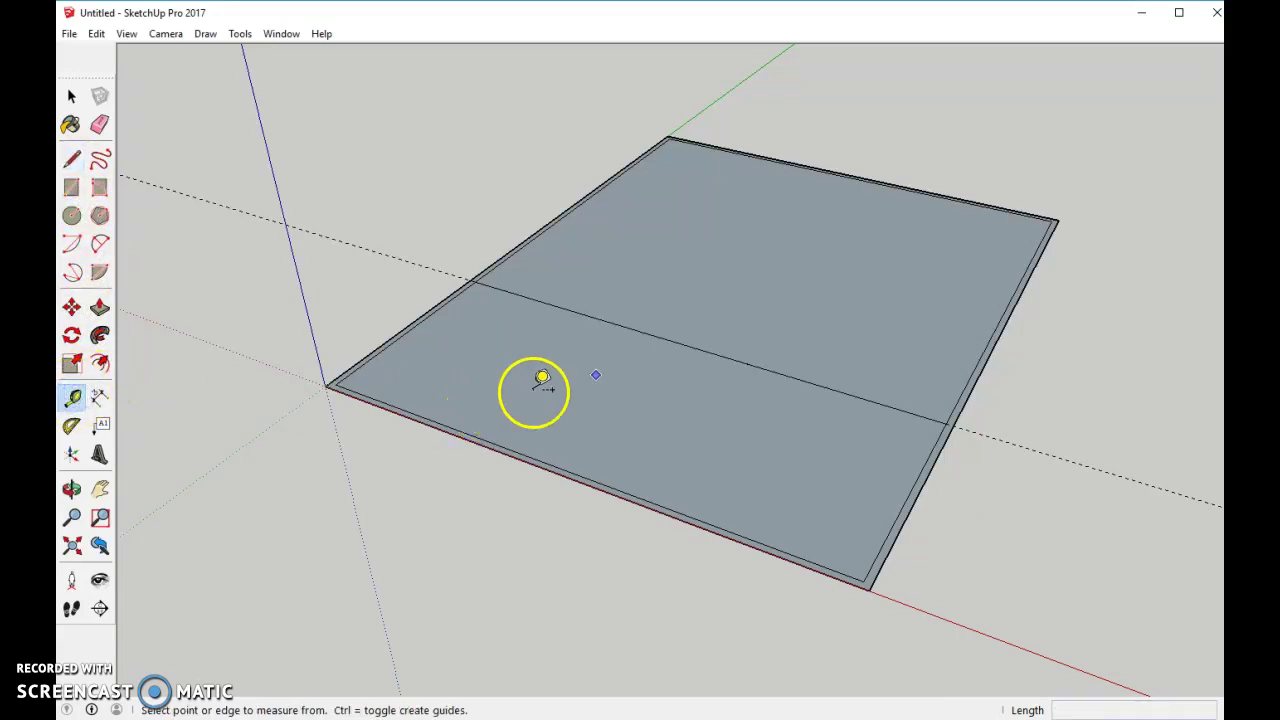
{"action": "left_click", "coordinate": [696, 343]}
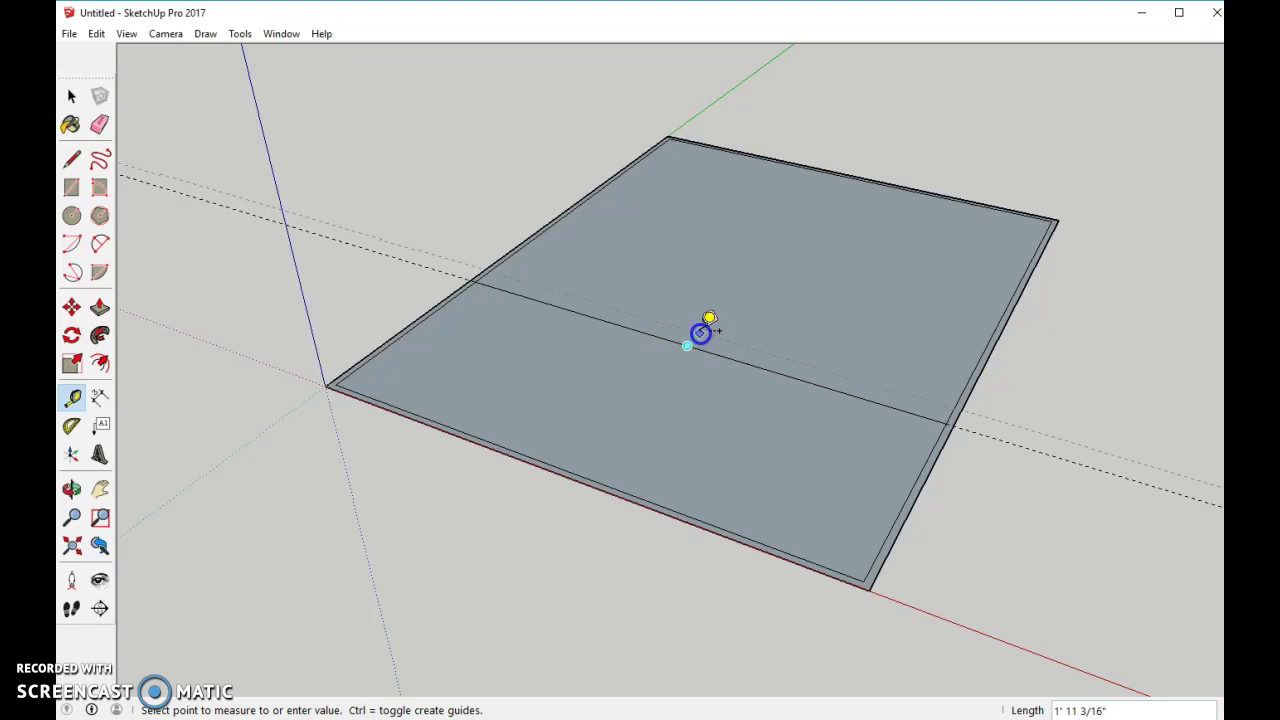
{"action": "left_click", "coordinate": [700, 333]}
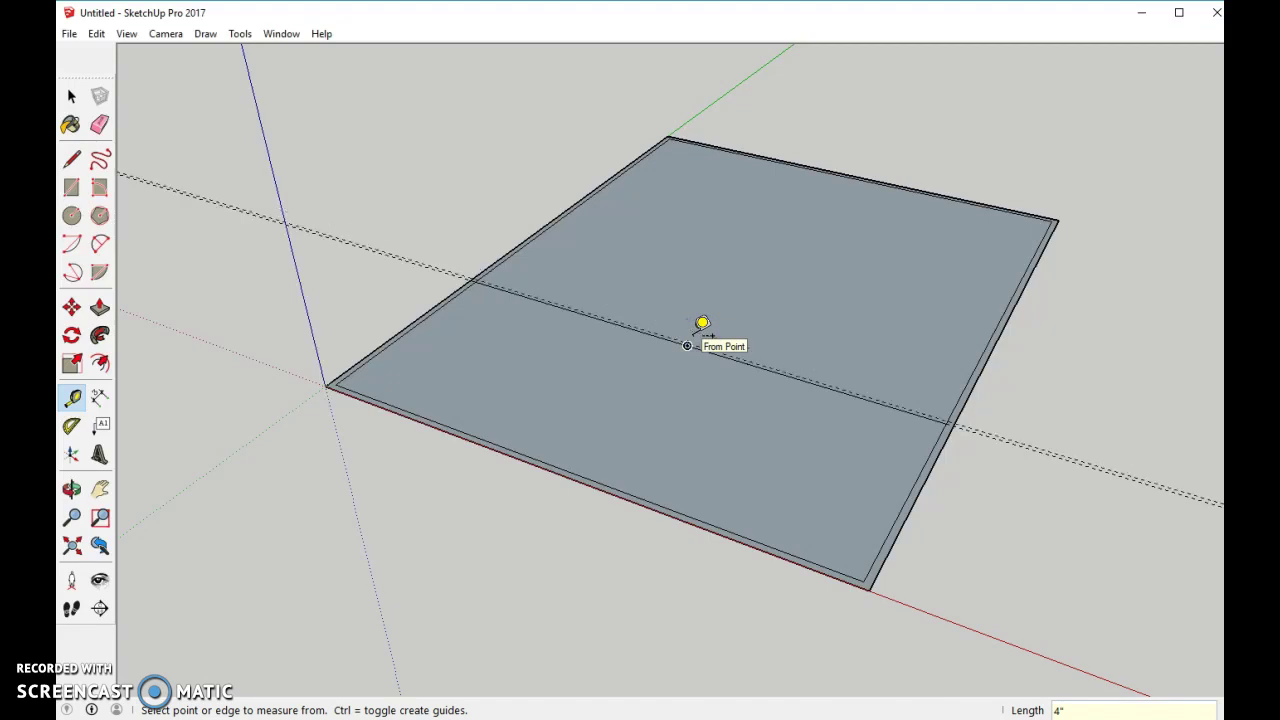
{"action": "scroll", "coordinate": [713, 376], "scroll_direction": "up", "scroll_amount": 3}
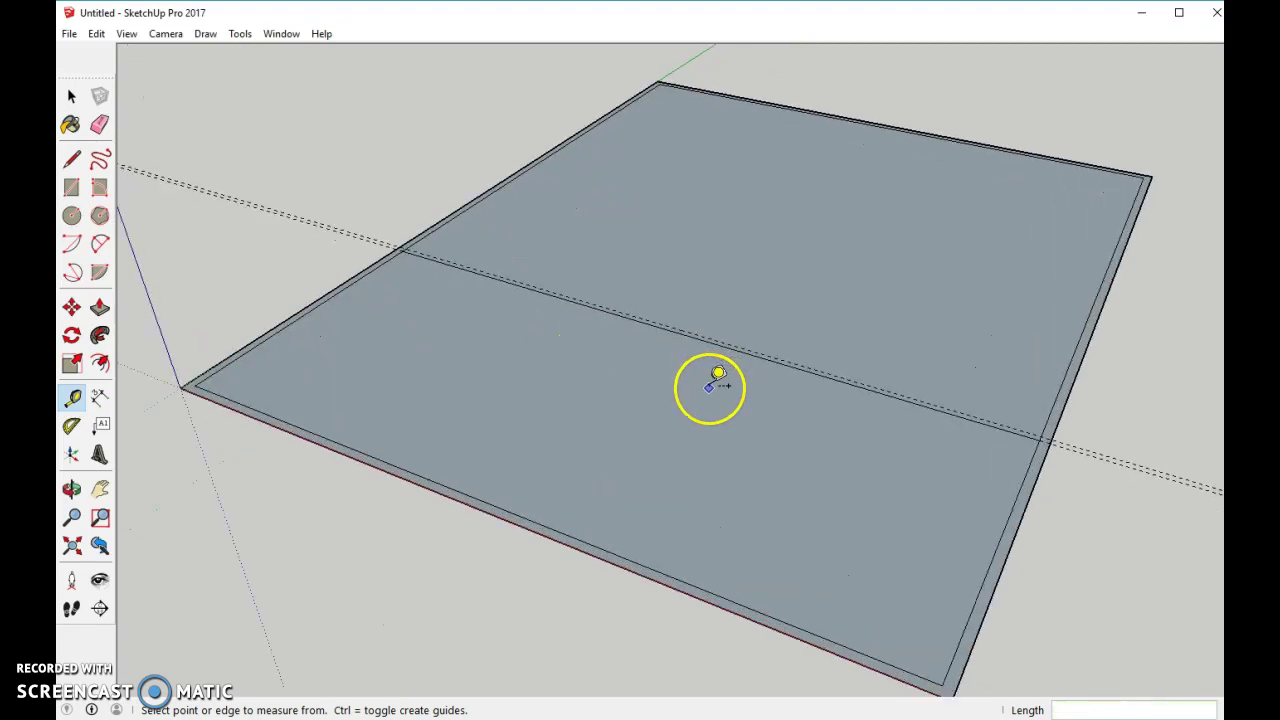
{"action": "scroll", "coordinate": [717, 378], "scroll_direction": "down", "scroll_amount": 1}
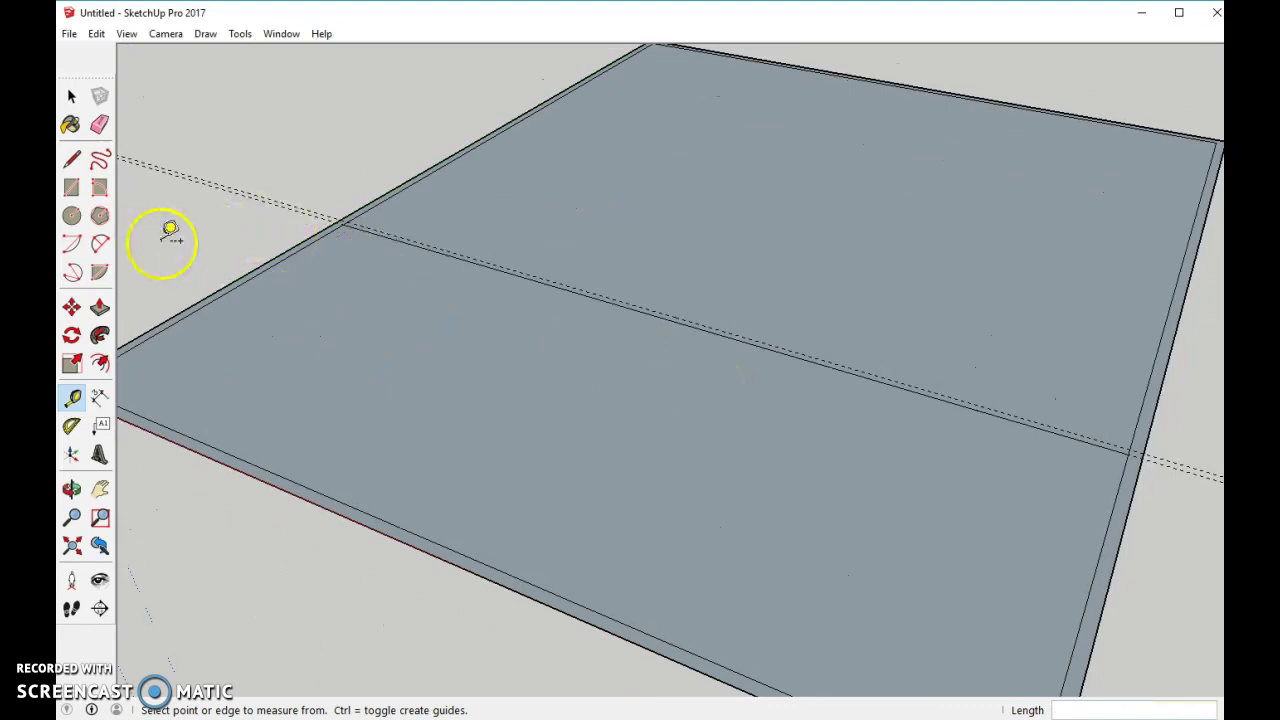
{"action": "left_click", "coordinate": [72, 160]}
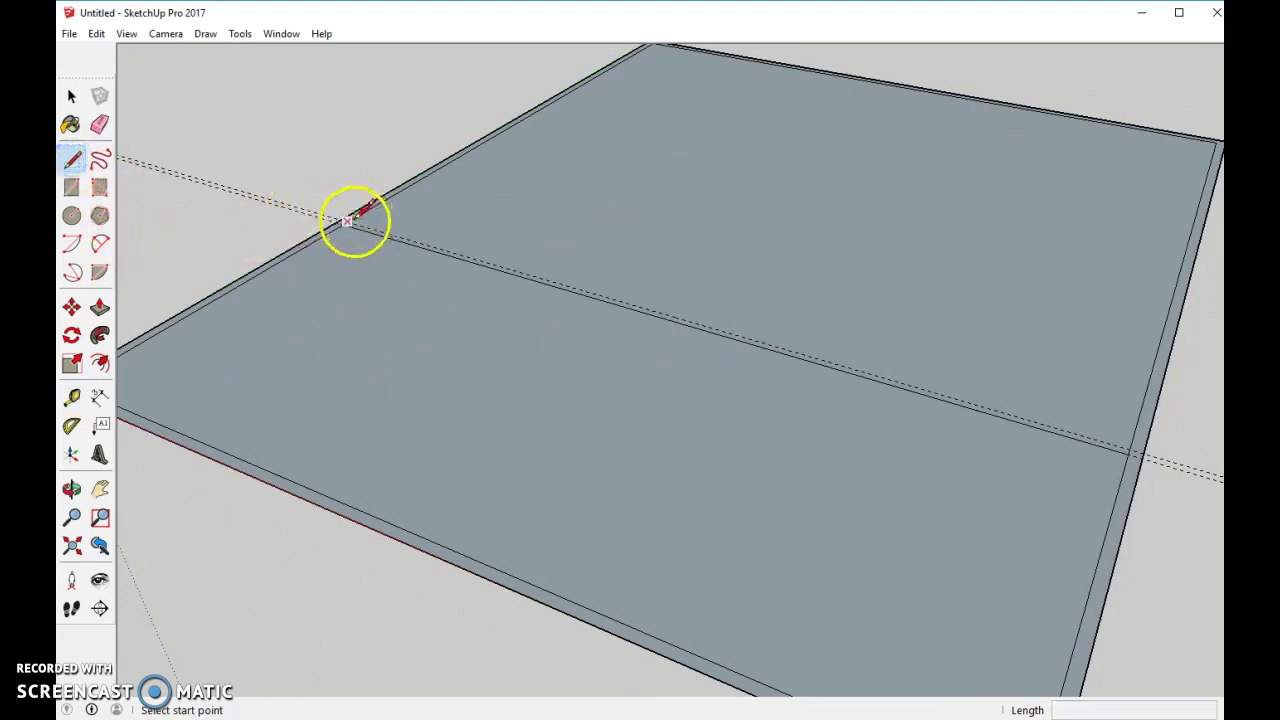
{"action": "left_click", "coordinate": [344, 221]}
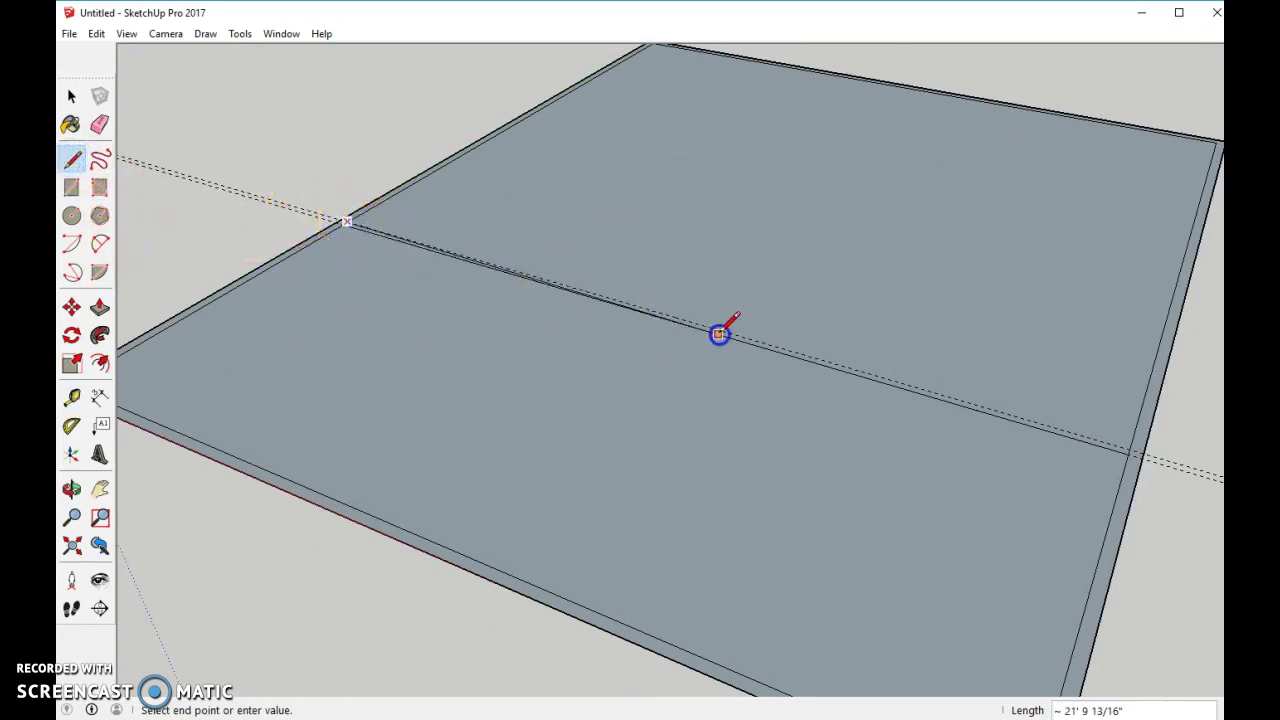
{"action": "left_click", "coordinate": [1133, 444]}
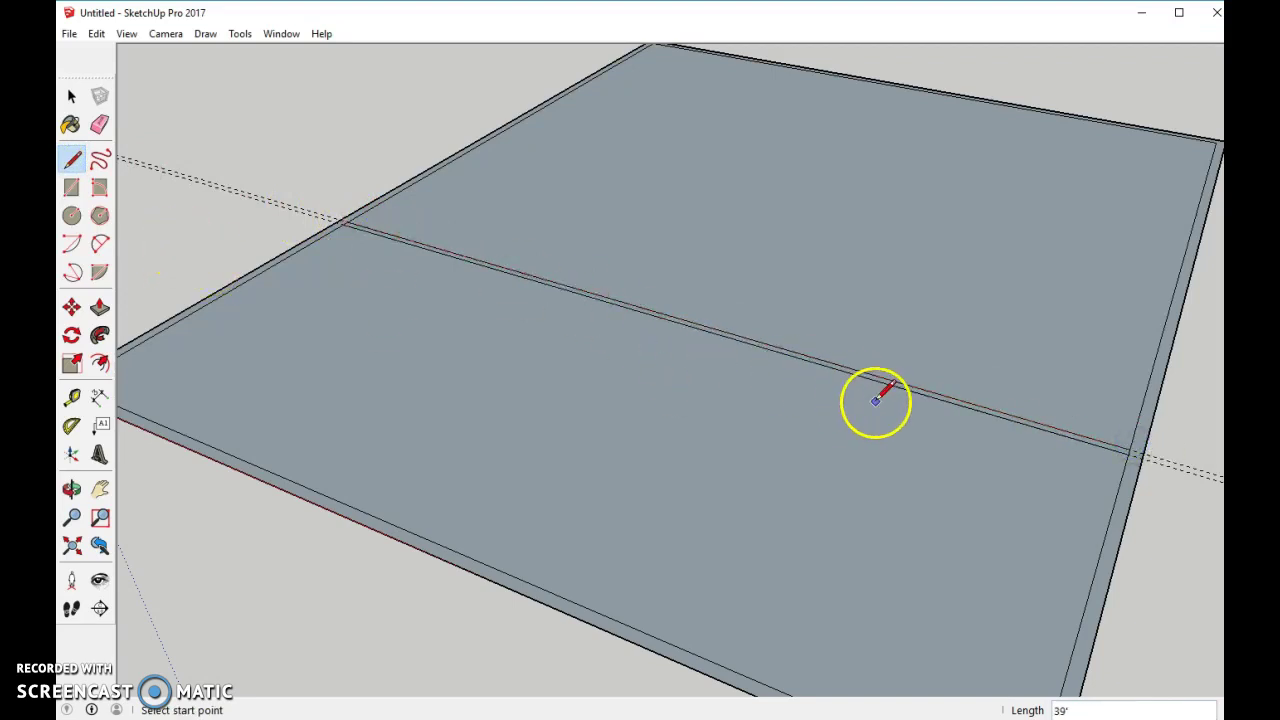
Step: Erase the inner wall edge between the partition lines at the end away from the green axis, plus both guides
{"action": "scroll", "coordinate": [812, 476], "scroll_direction": "down", "scroll_amount": 2}
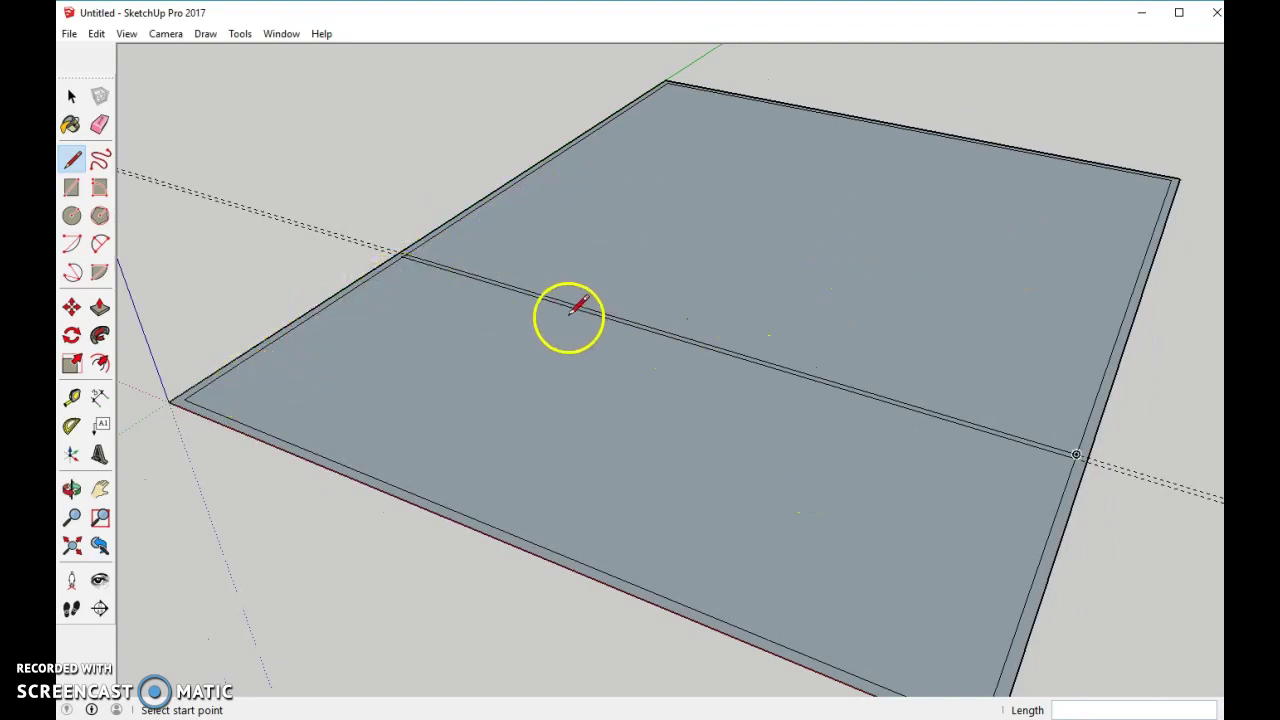
{"action": "scroll", "coordinate": [1120, 470], "scroll_direction": "up", "scroll_amount": 2}
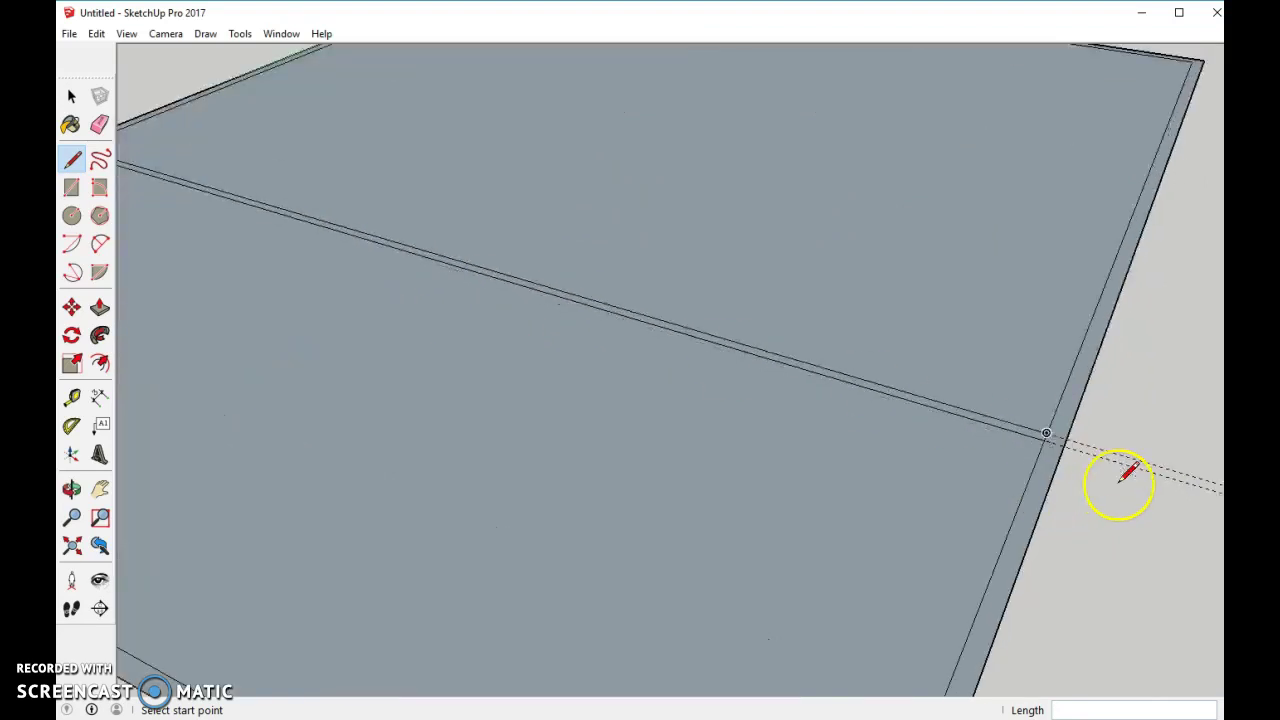
{"action": "scroll", "coordinate": [1126, 472], "scroll_direction": "up", "scroll_amount": 3}
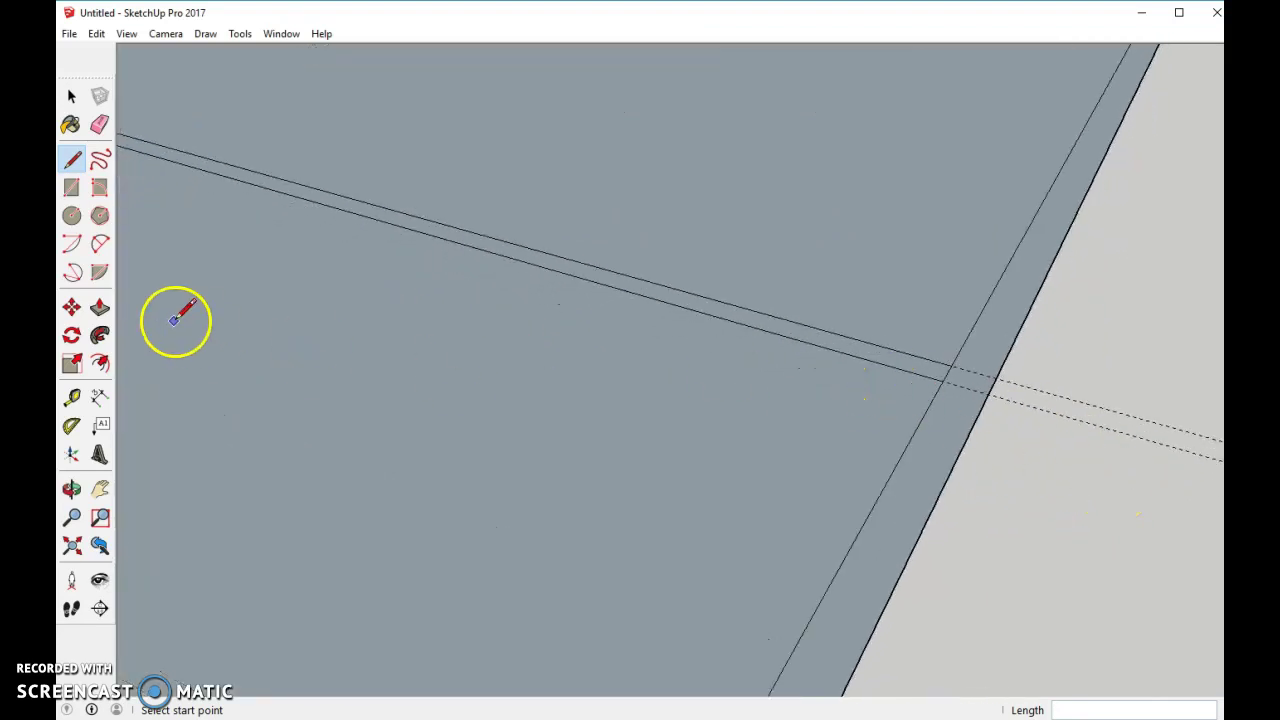
{"action": "left_click", "coordinate": [99, 124]}
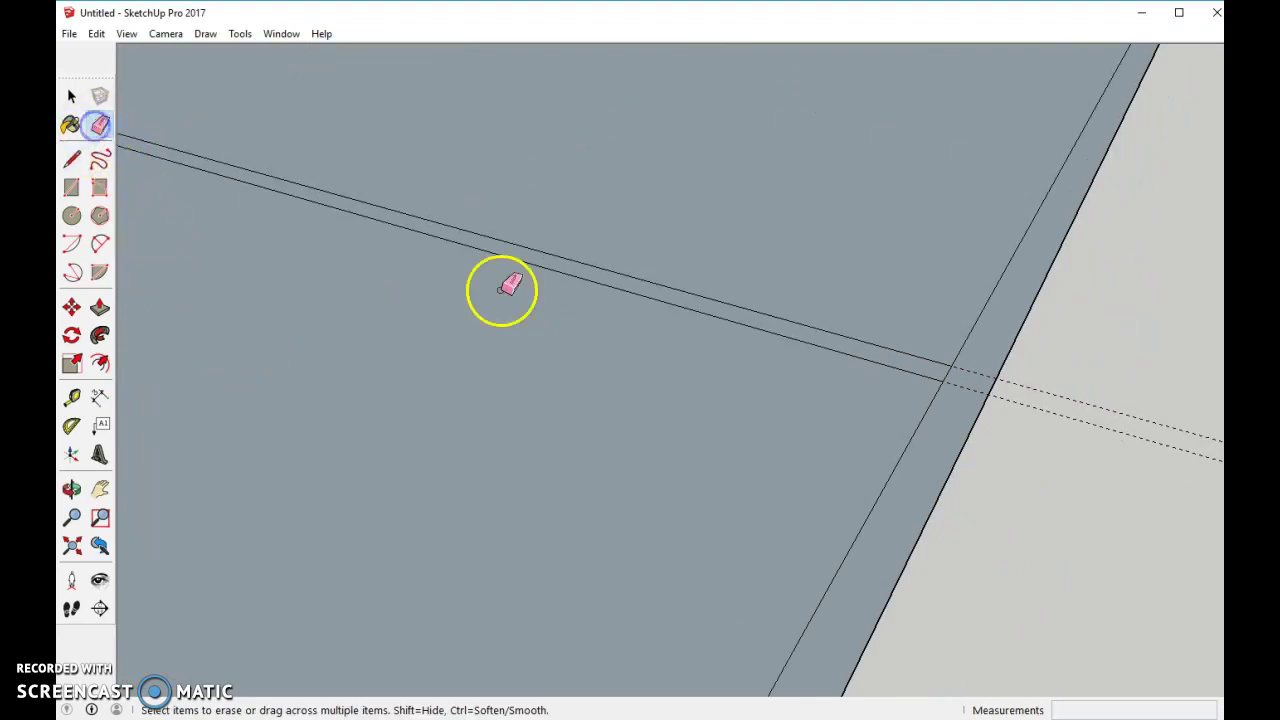
{"action": "left_click", "coordinate": [948, 375]}
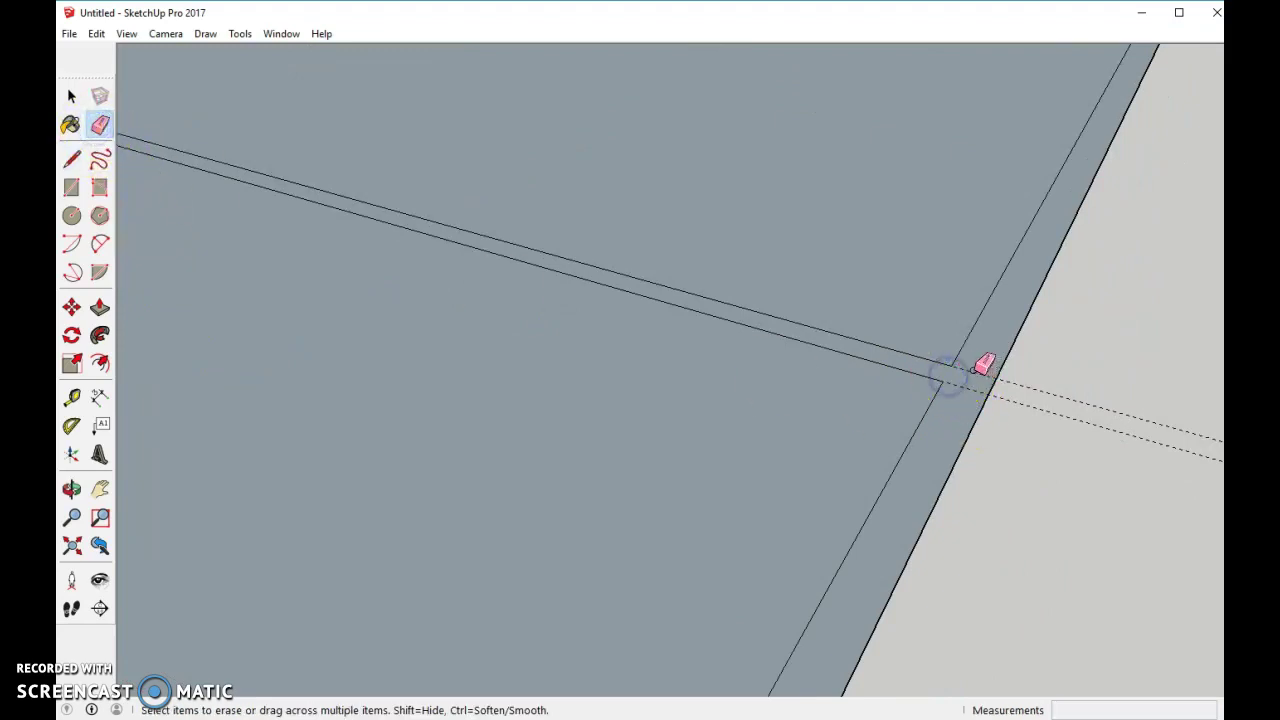
{"action": "left_click", "coordinate": [971, 389]}
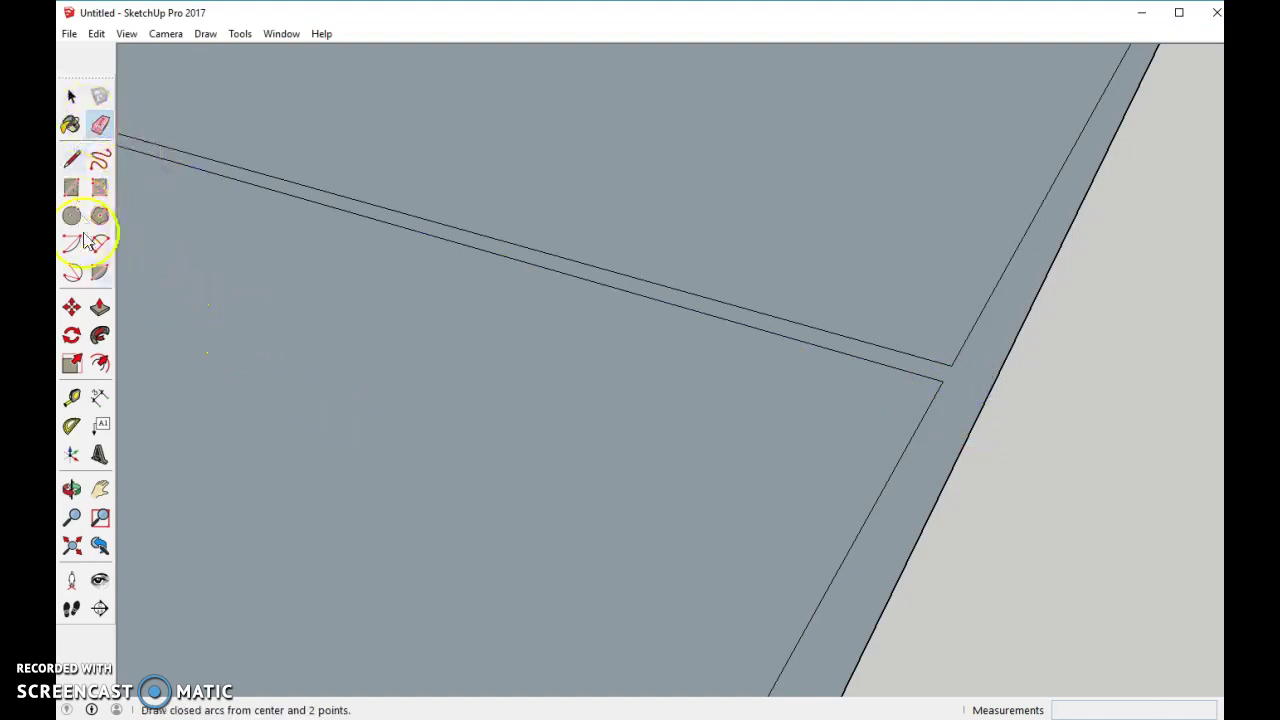
Step: Erase the short inner wall edge between the partition lines at the end beside the green axis
{"action": "left_click", "coordinate": [99, 489]}
{"action": "left_click_drag", "start_coordinate": [194, 357], "coordinate": [749, 380]}
{"action": "left_click_drag", "start_coordinate": [443, 325], "coordinate": [645, 365]}
{"action": "left_click_drag", "start_coordinate": [229, 243], "coordinate": [563, 429]}
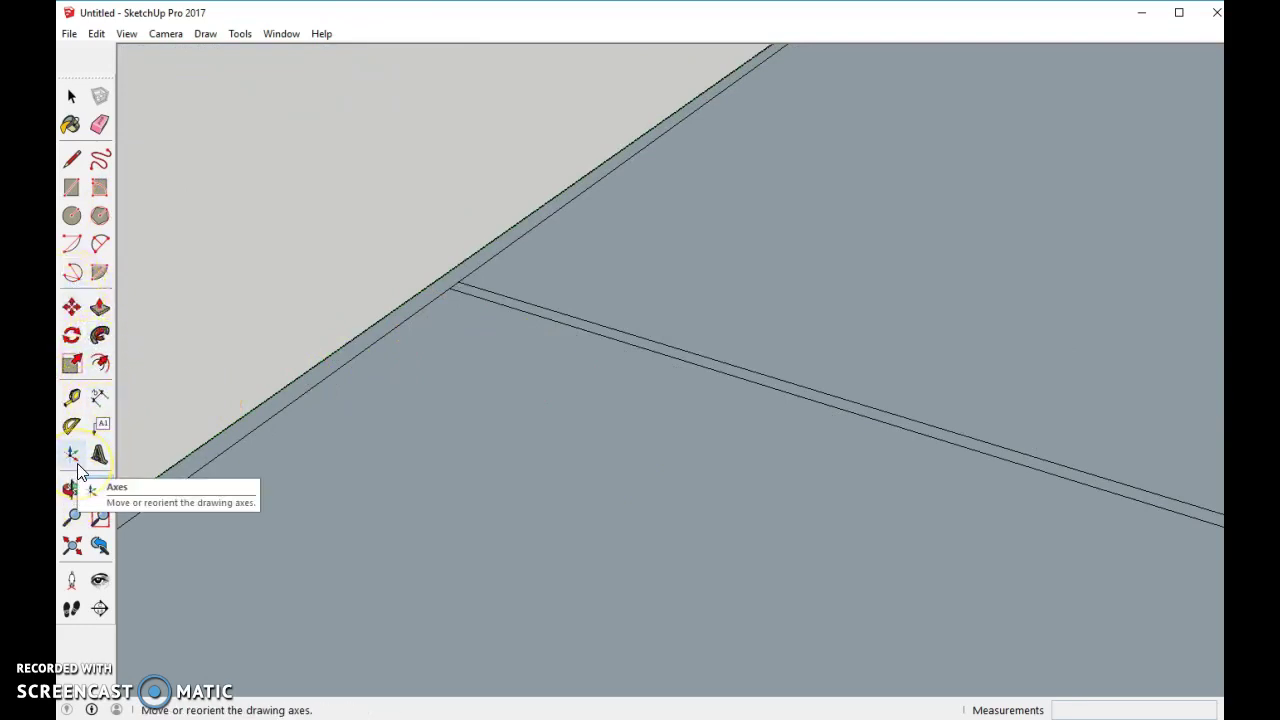
{"action": "left_click", "coordinate": [100, 124]}
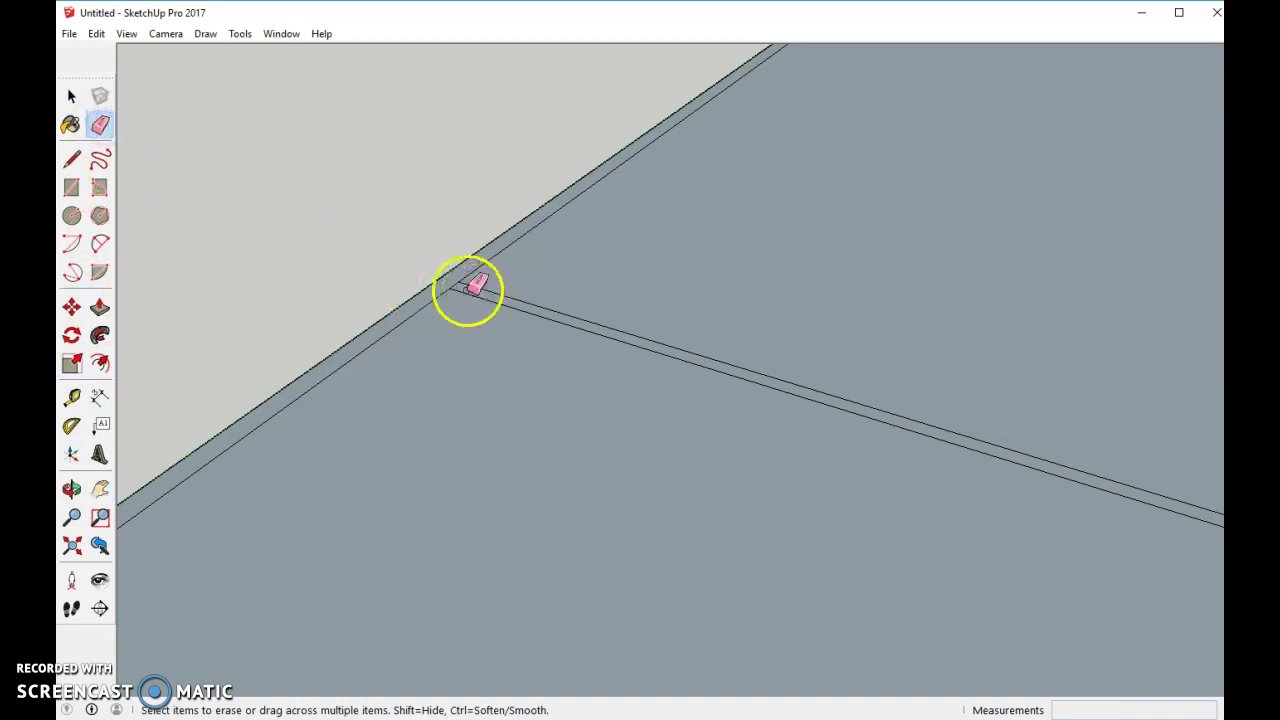
{"action": "left_click_drag", "start_coordinate": [457, 286], "coordinate": [723, 383]}
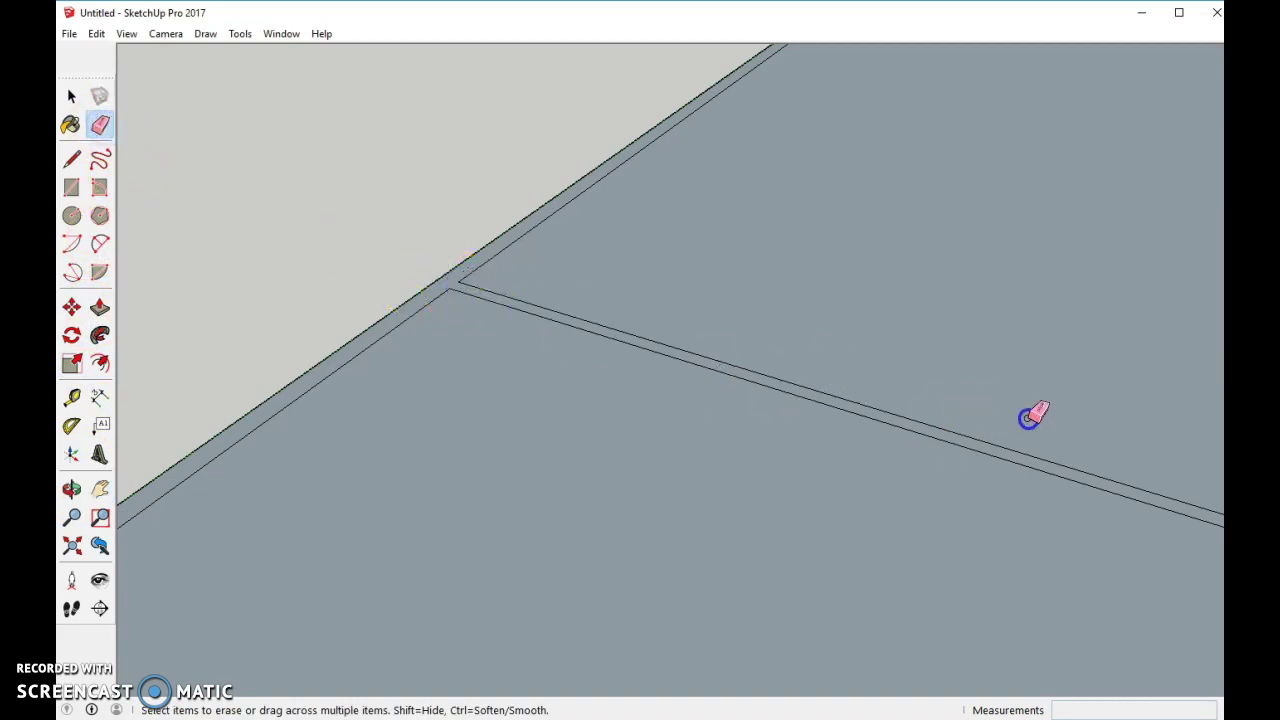
Step: Try pulling the connected wall face up about 3' 2" and again about 2', undoing each extrusion
{"action": "left_click", "coordinate": [72, 545]}
{"action": "mouse_move", "coordinate": [444, 427]}
{"action": "left_mouse_down"}
{"action": "mouse_move", "coordinate": [570, 286]}
{"action": "mouse_move", "coordinate": [851, 320]}
{"action": "mouse_move", "coordinate": [171, 348]}
{"action": "mouse_move", "coordinate": [155, 319]}
{"action": "left_mouse_up"}
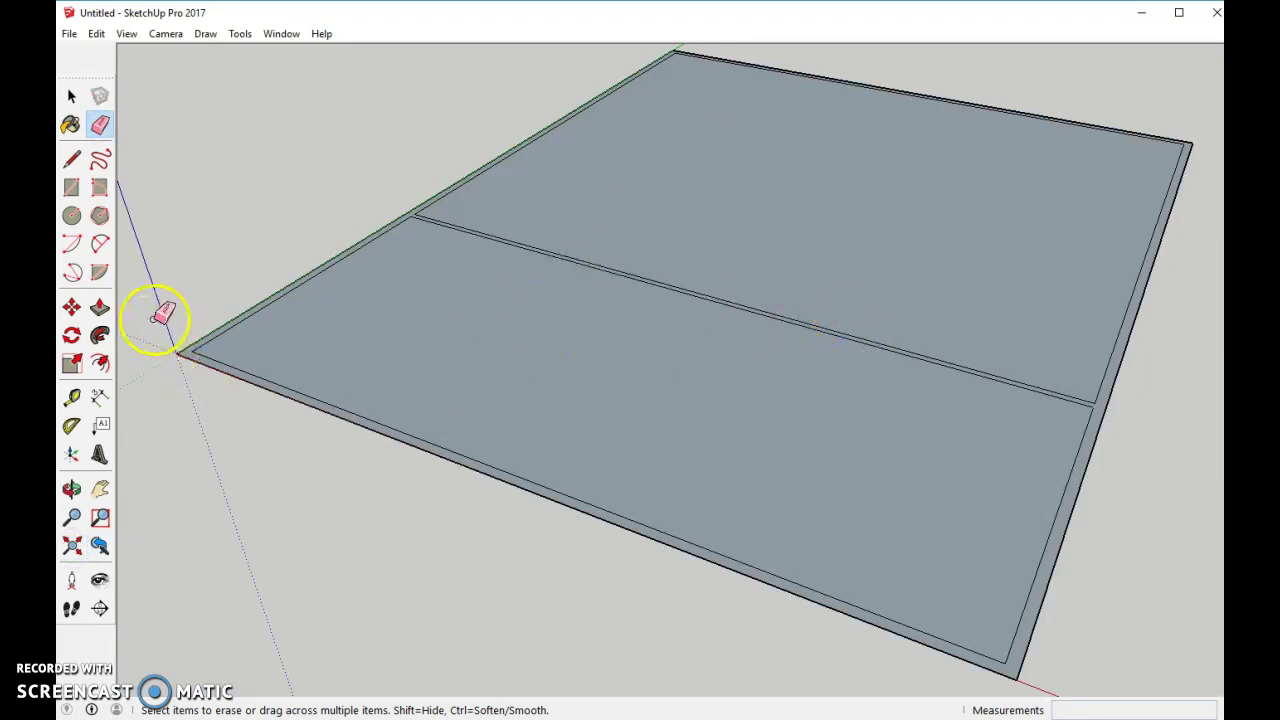
{"action": "left_click", "coordinate": [100, 308]}
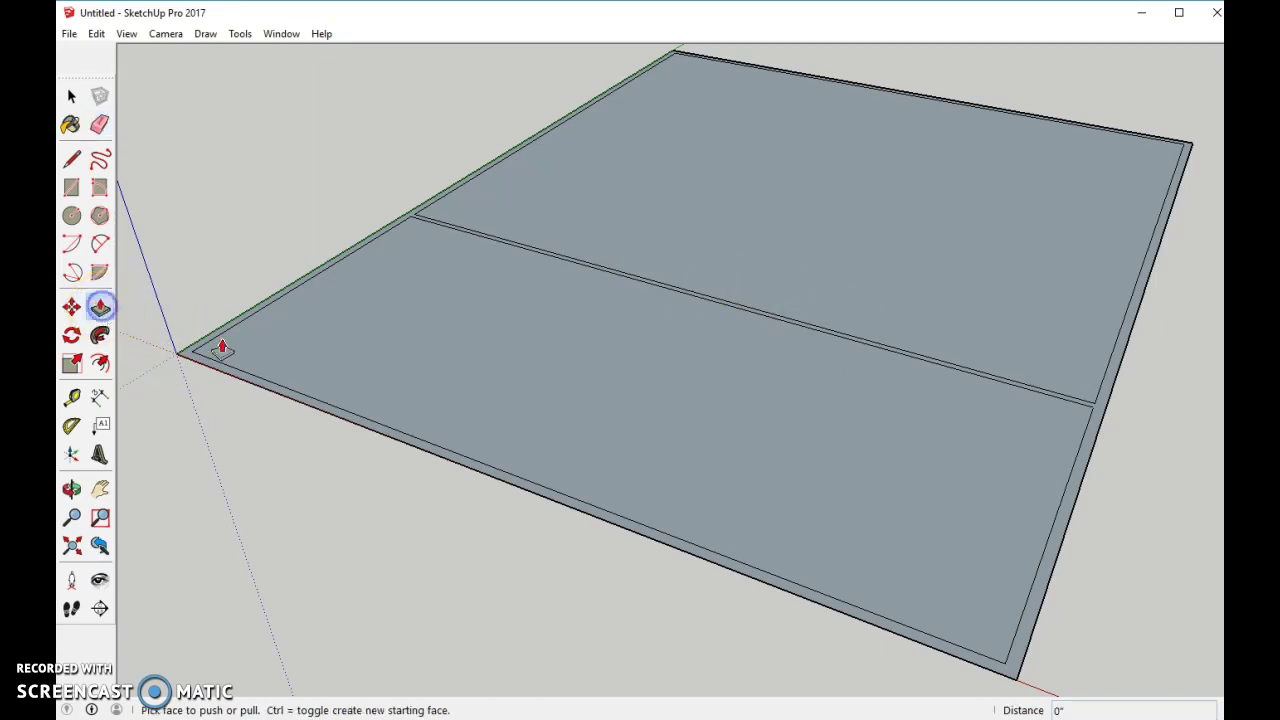
{"action": "left_click", "coordinate": [1047, 553]}
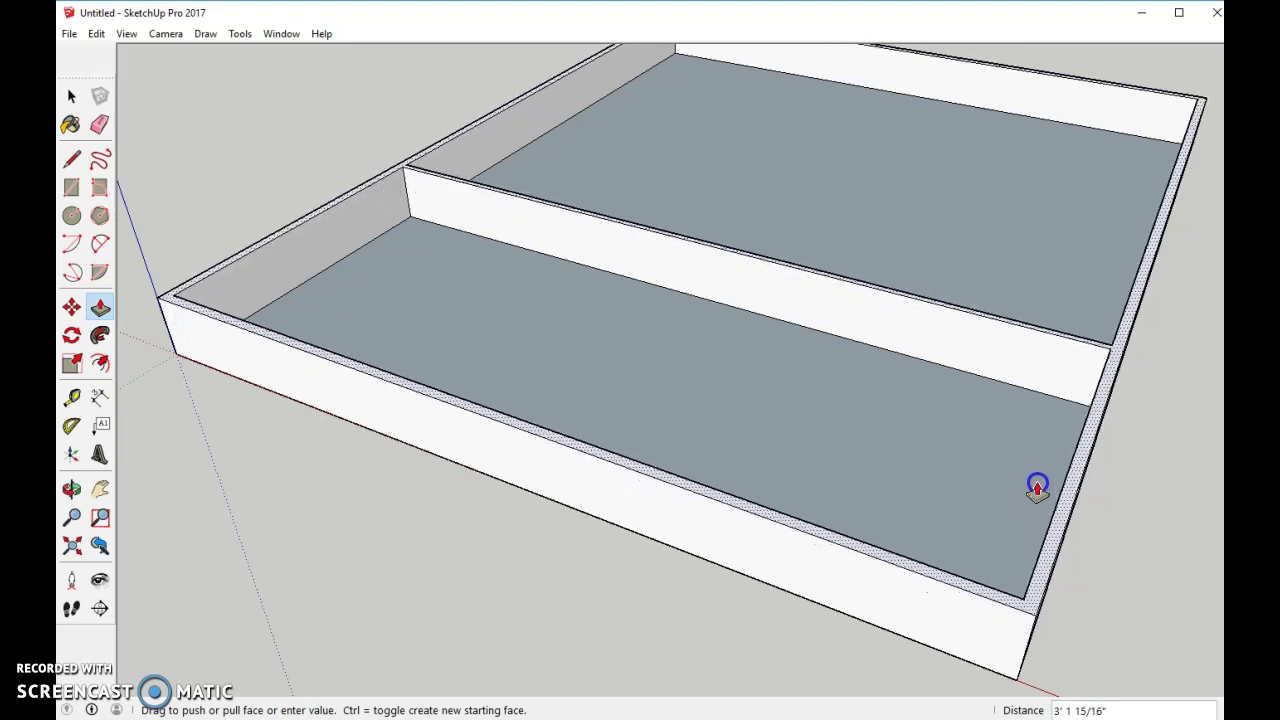
{"action": "left_click", "coordinate": [1037, 487]}
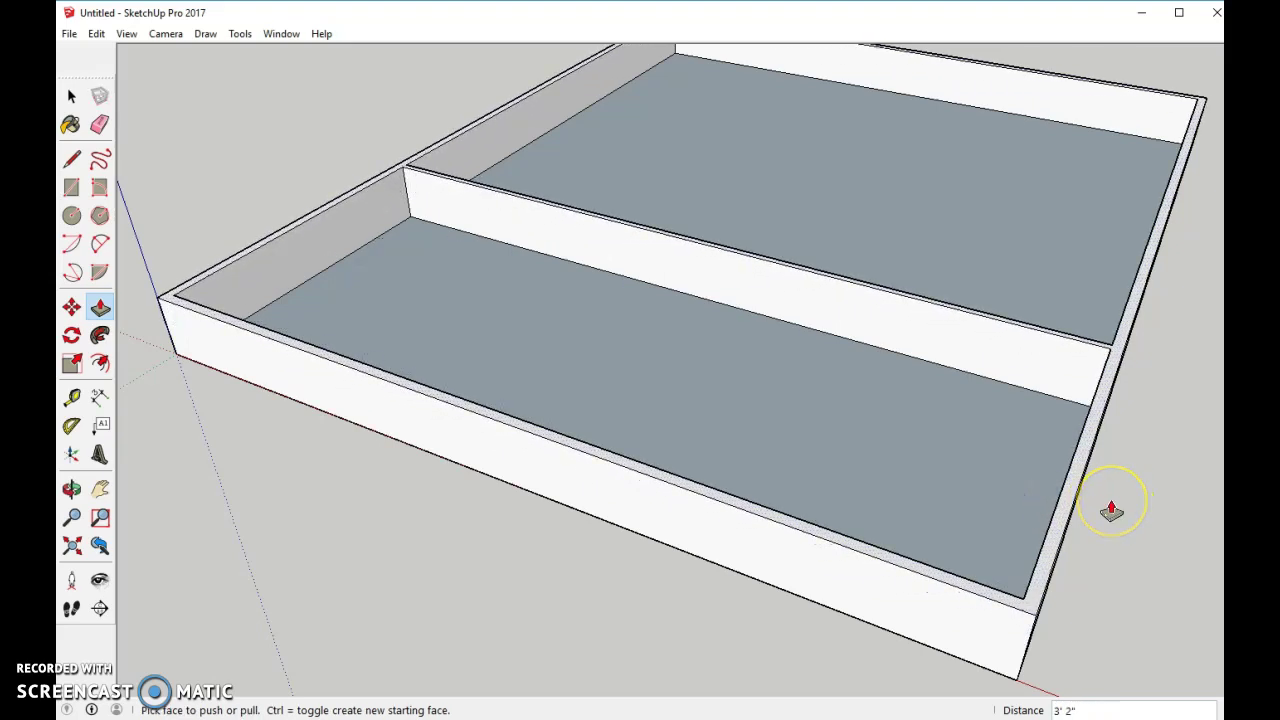
{"action": "scroll", "coordinate": [1110, 507], "scroll_direction": "down", "scroll_amount": 1}
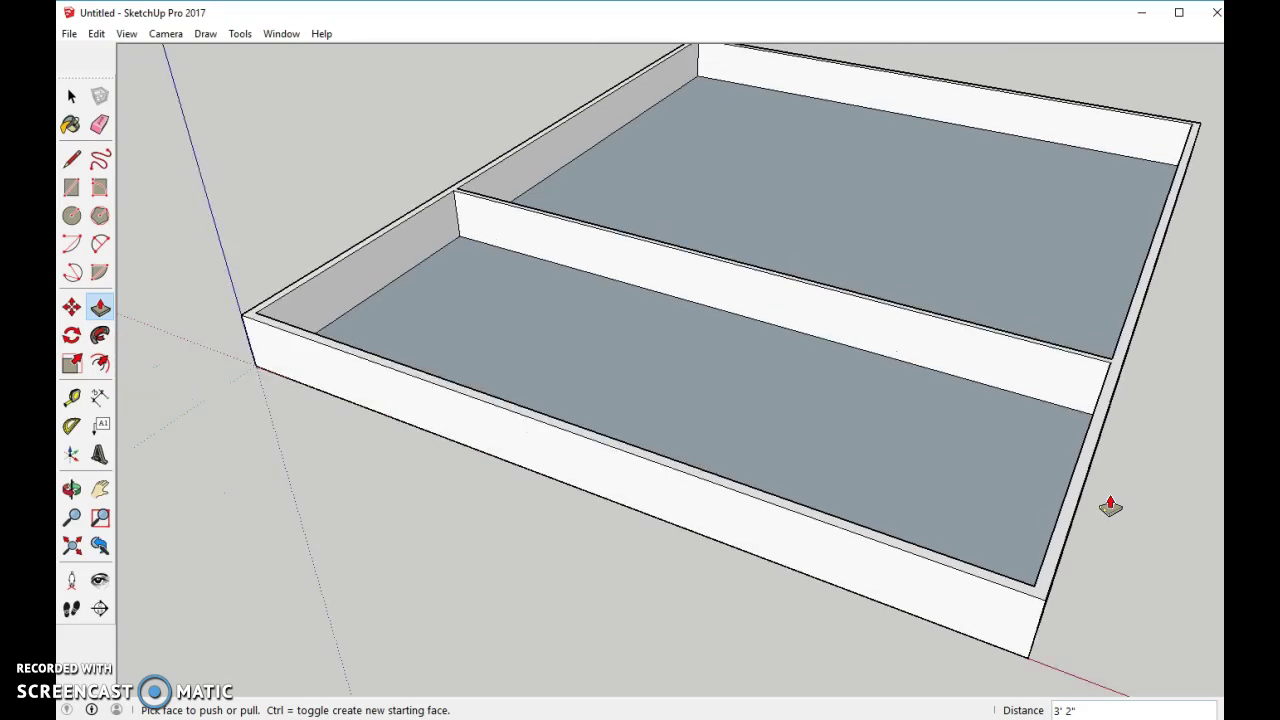
{"action": "left_click", "coordinate": [1074, 500]}
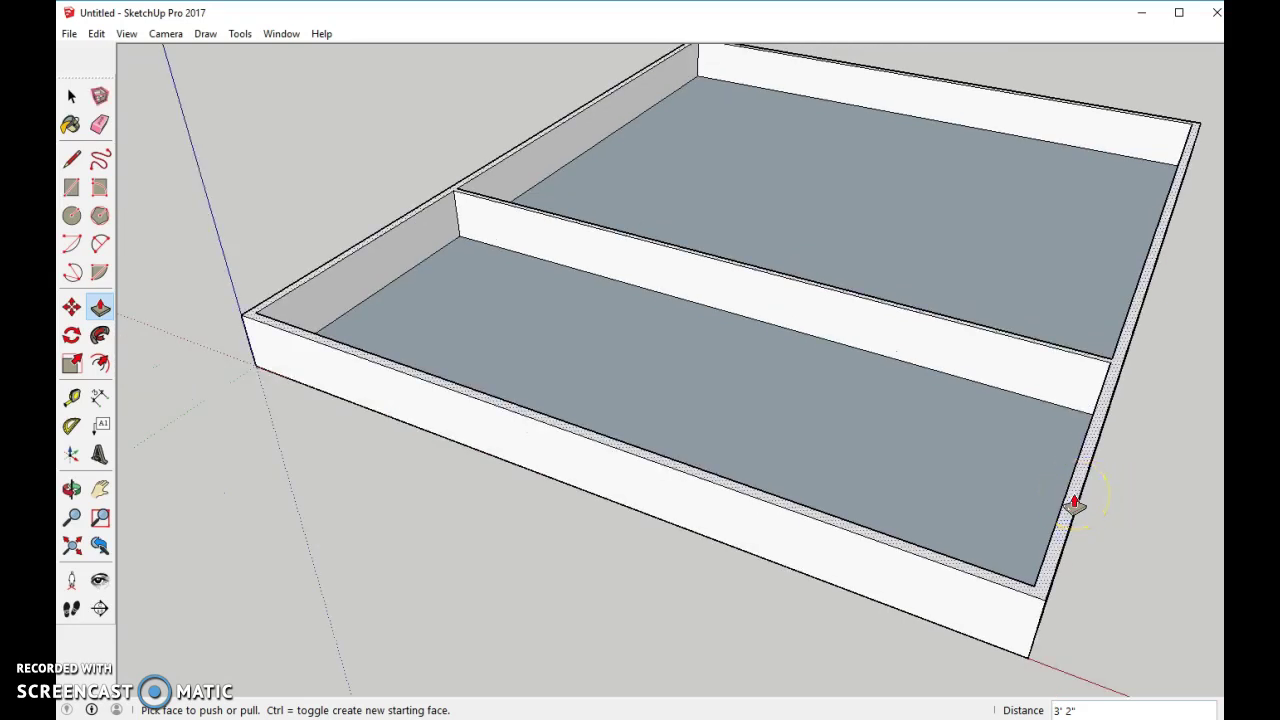
{"action": "key", "text": "ctrl+z"}
{"action": "left_click", "coordinate": [1106, 452]}
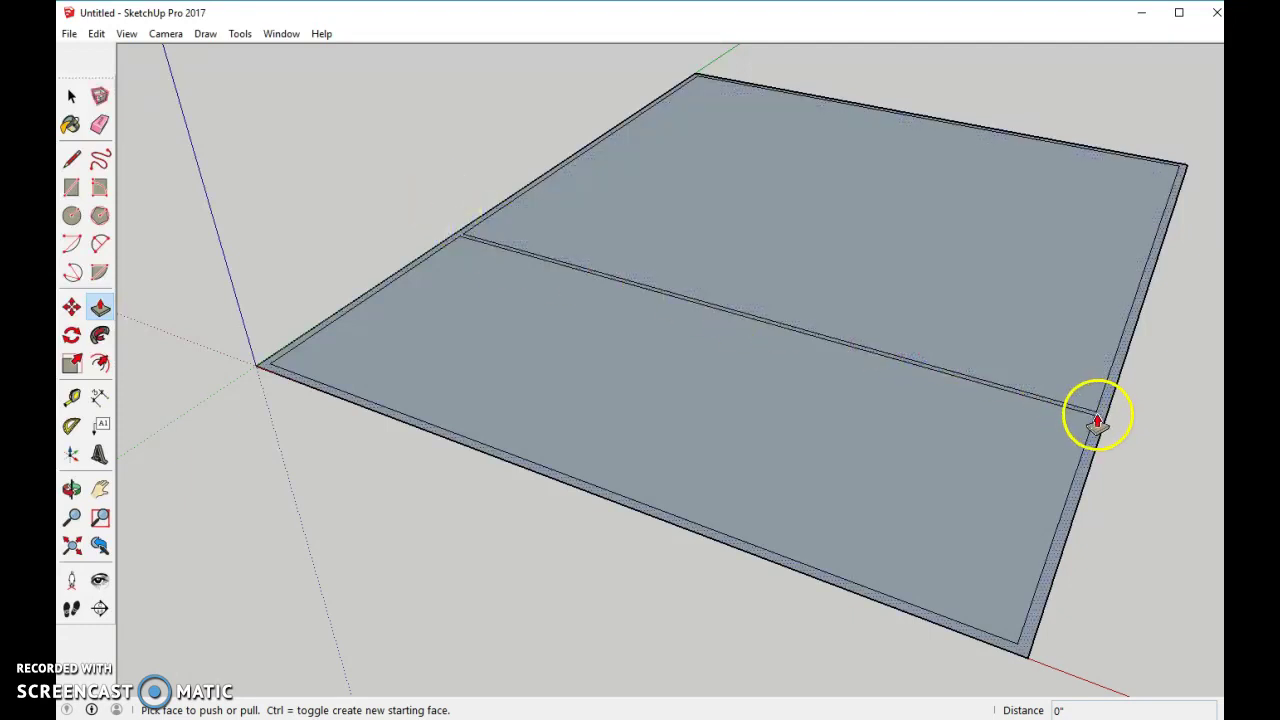
{"action": "left_click_drag", "start_coordinate": [1100, 422], "coordinate": [1096, 385]}
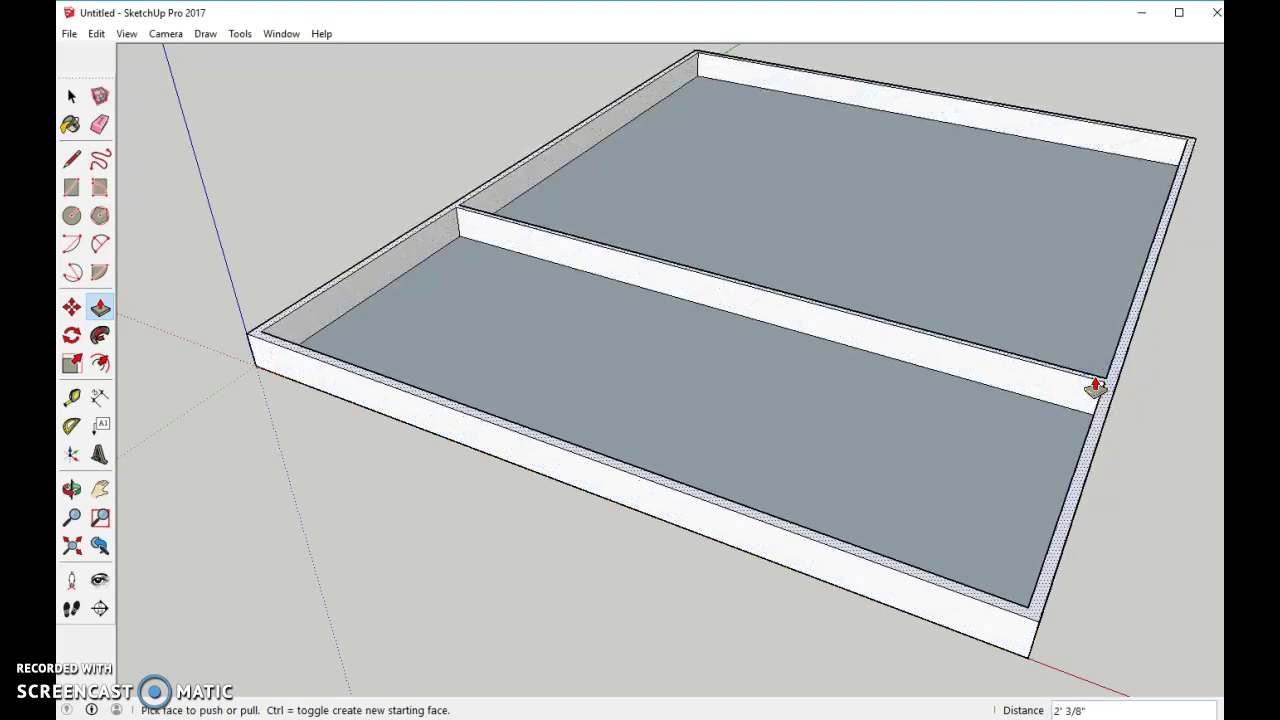
{"action": "key", "text": "Escape"}
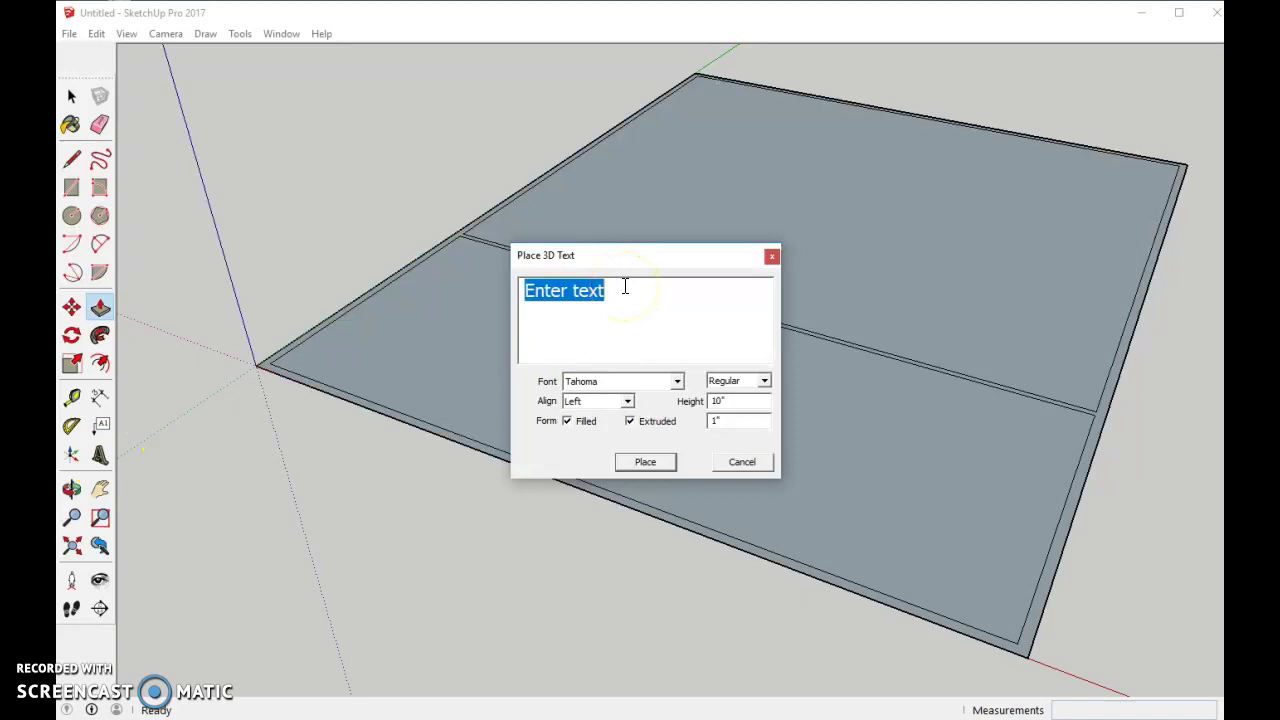
Step: Place the 3D text "Living" in Tahoma, 10" high and extruded 1", on the front room's floor
{"action": "type", "text": "Living"}
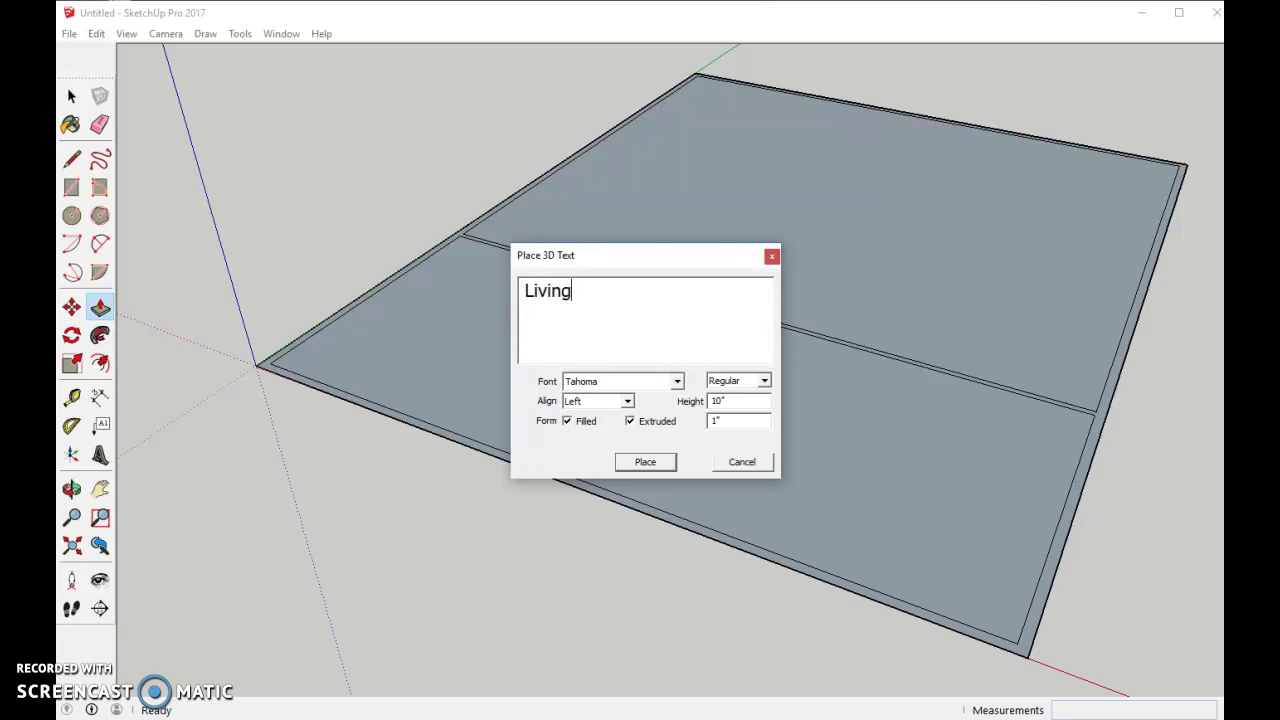
{"action": "left_click", "coordinate": [646, 464]}
{"action": "left_click", "coordinate": [886, 466]}
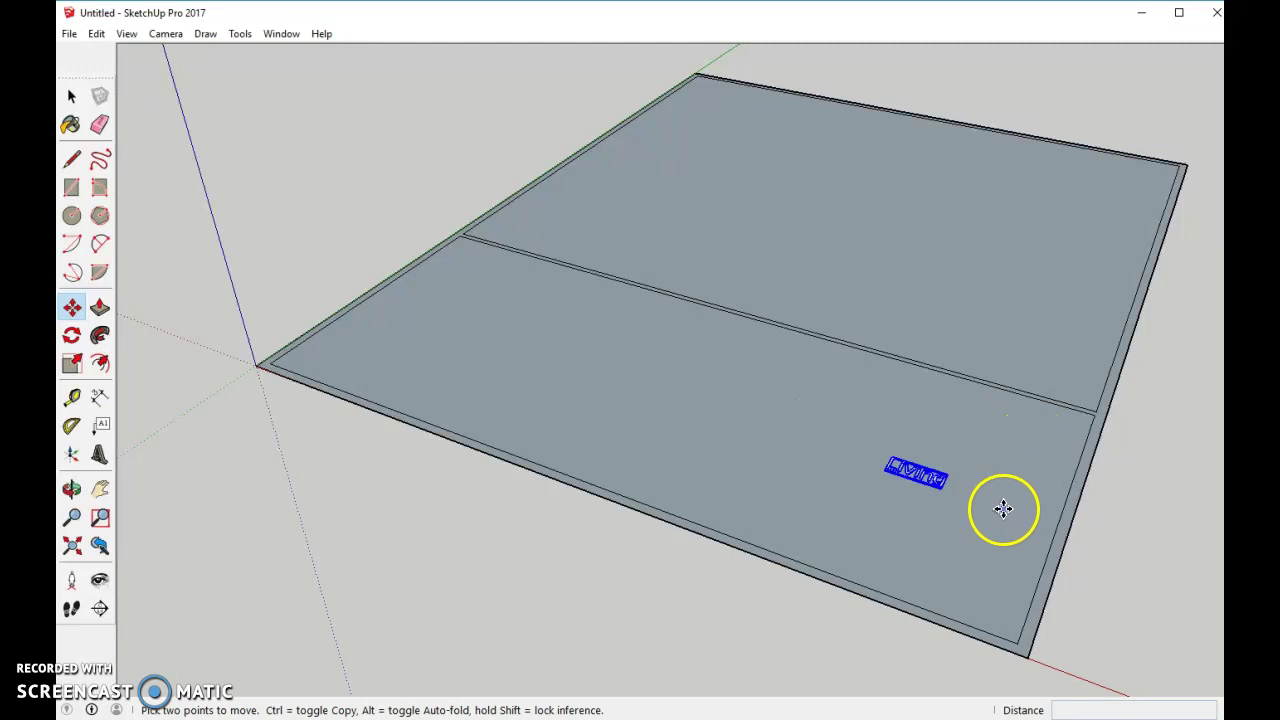
{"action": "scroll", "coordinate": [1003, 509], "scroll_direction": "up", "scroll_amount": 5}
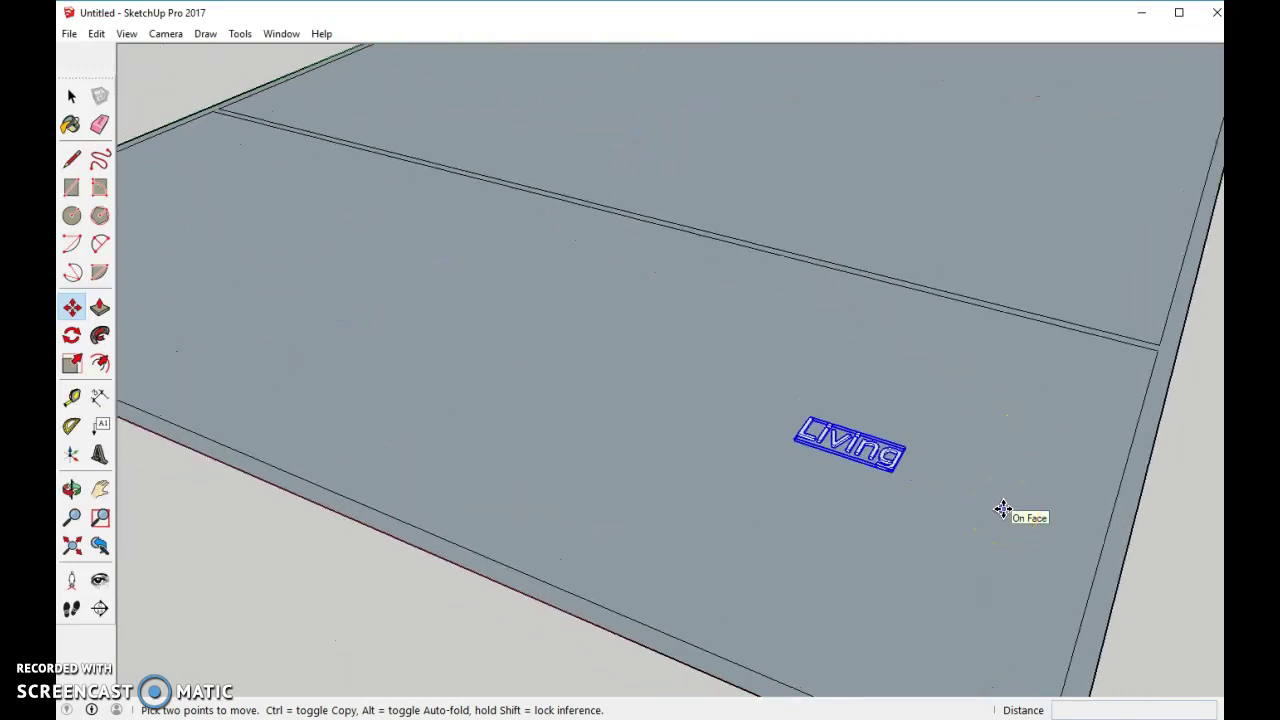
Step: Select the front room's floor face to examine the area it covers
{"action": "left_click", "coordinate": [71, 95]}
{"action": "left_click", "coordinate": [743, 328]}
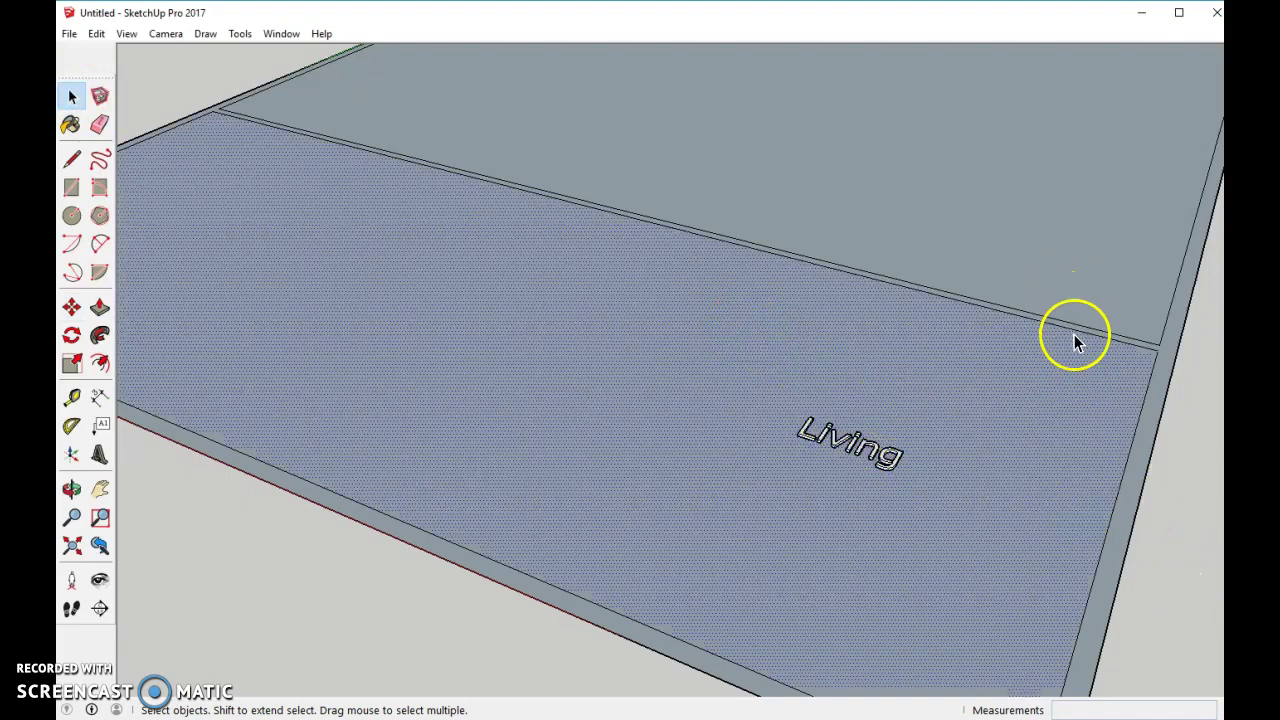
{"action": "scroll", "coordinate": [916, 476], "scroll_direction": "down", "scroll_amount": 5}
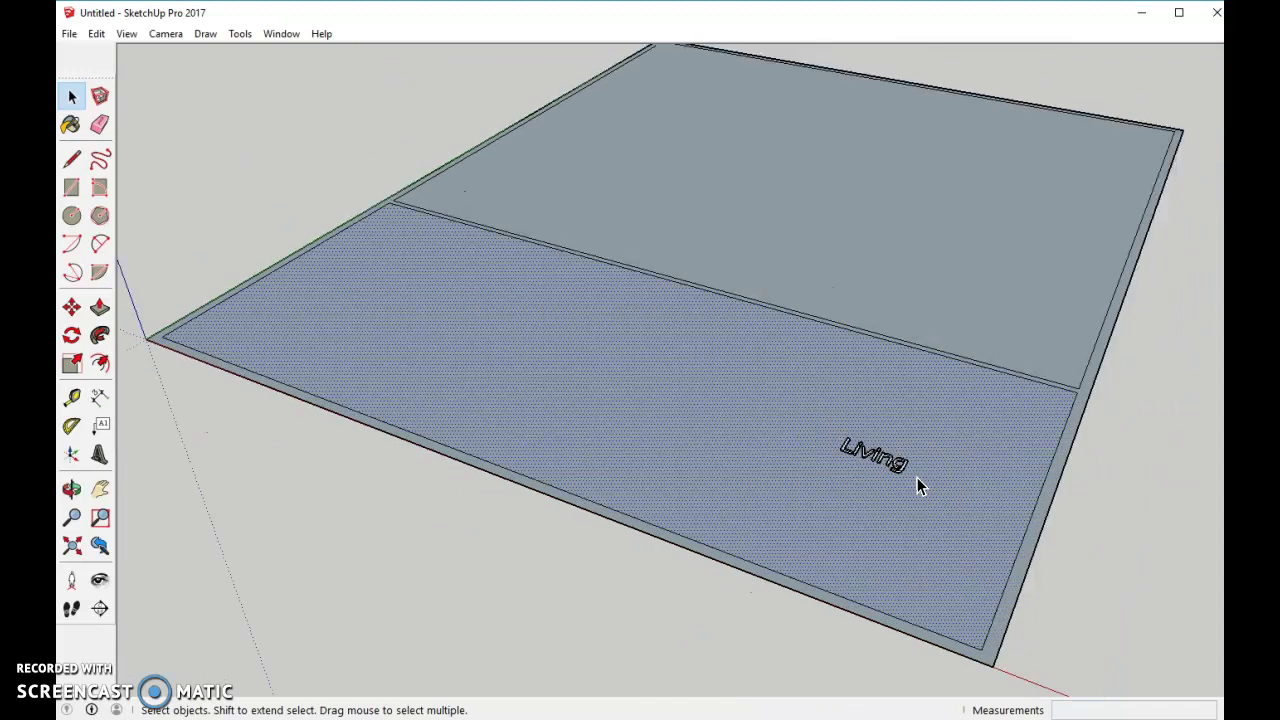
{"action": "scroll", "coordinate": [920, 486], "scroll_direction": "down", "scroll_amount": 1}
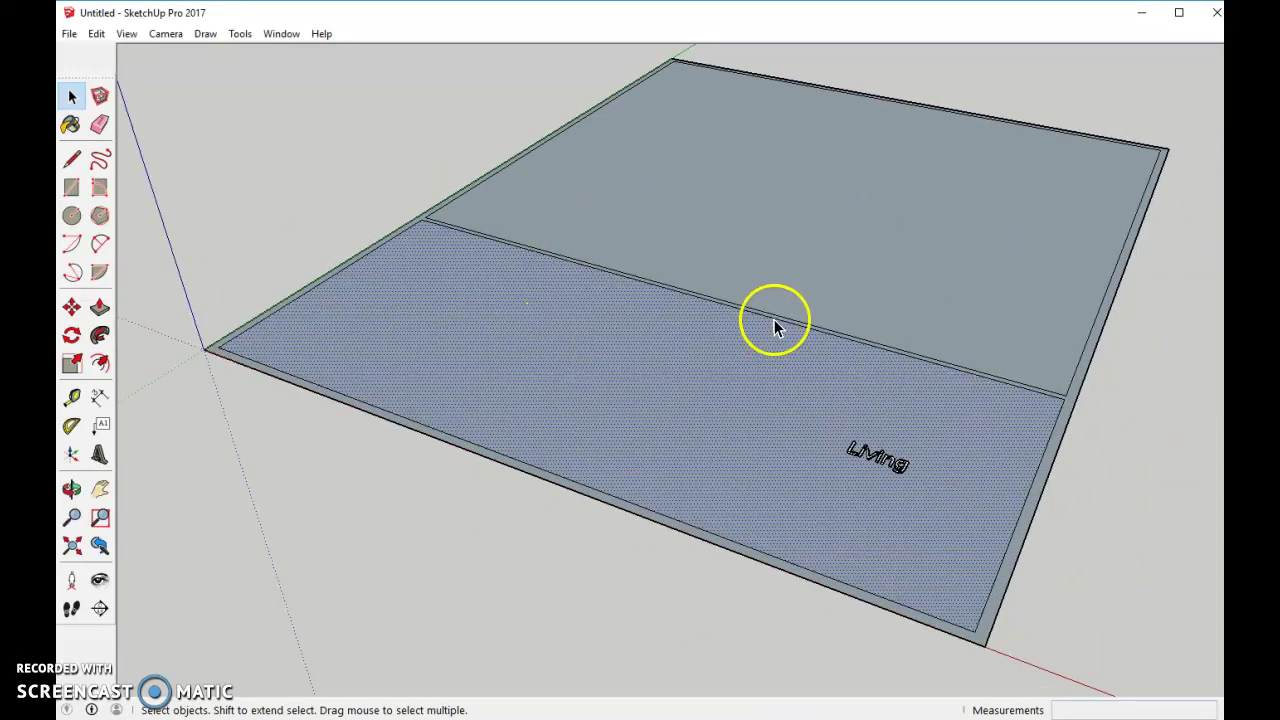
Step: Draw a rectangle about 1' 11" long and 4" wide across the partition wall behind the Living label
{"action": "scroll", "coordinate": [1006, 350], "scroll_direction": "up", "scroll_amount": 3}
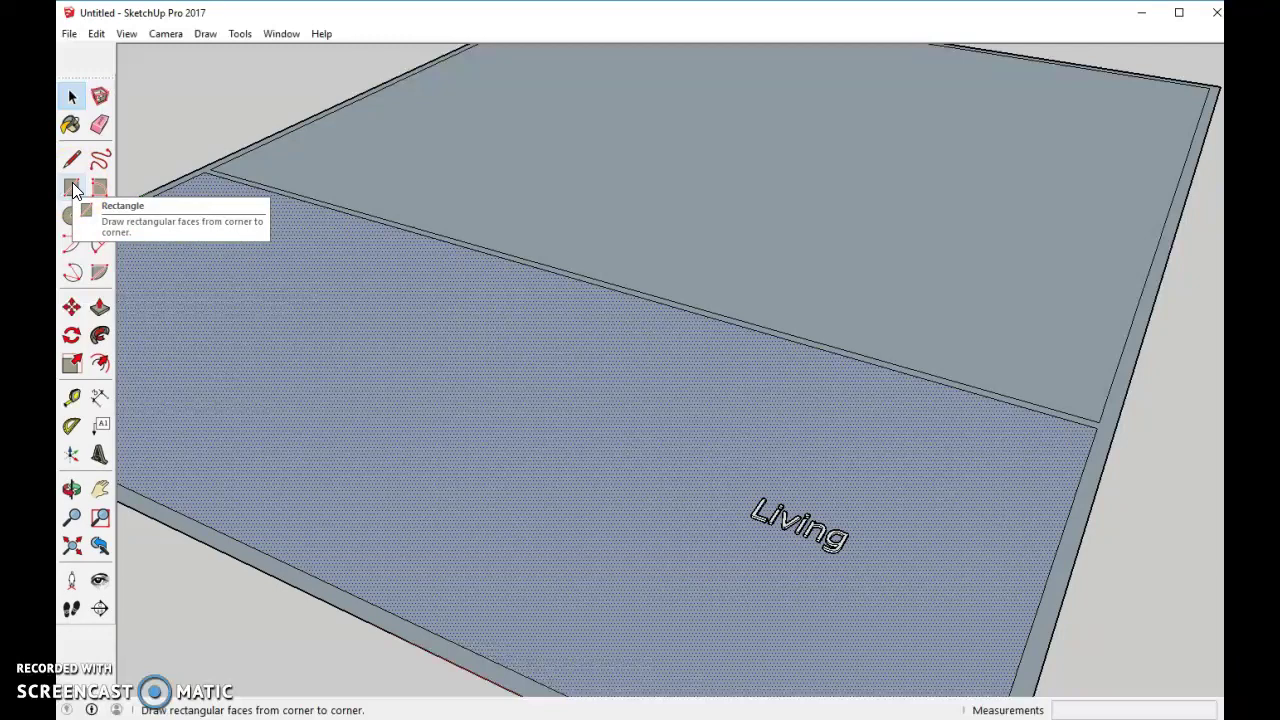
{"action": "left_click", "coordinate": [73, 98]}
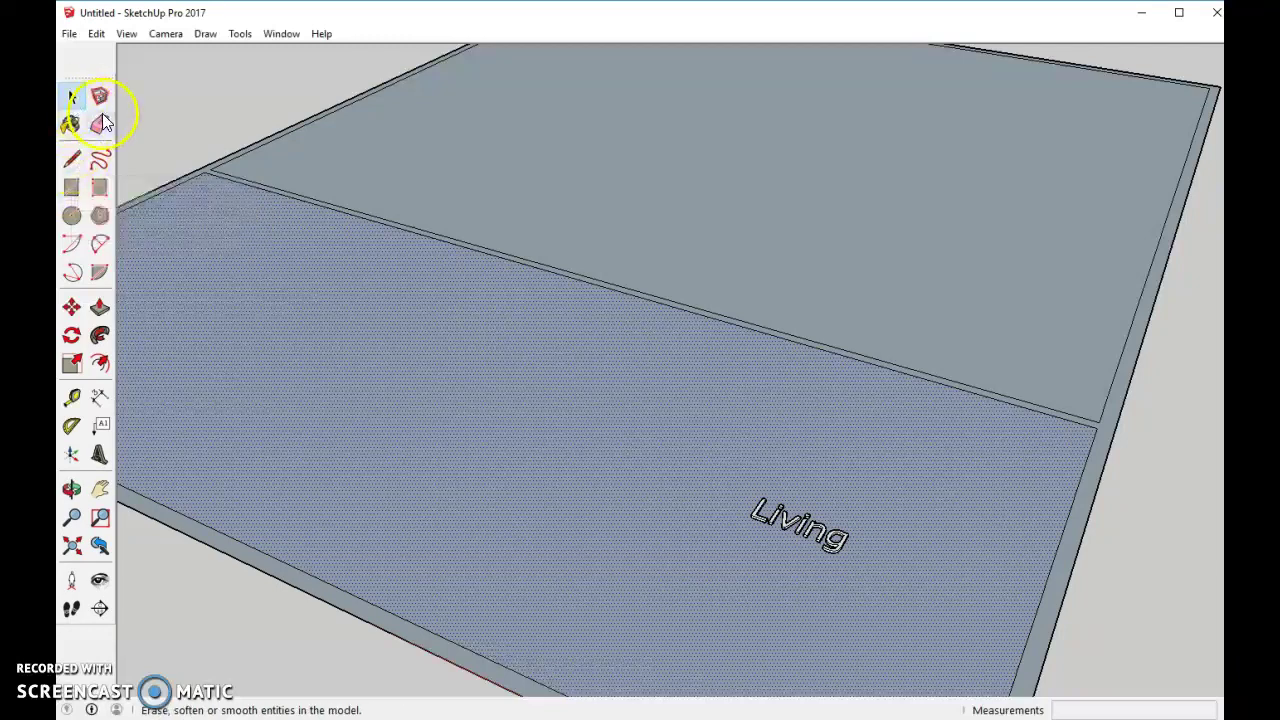
{"action": "left_click", "coordinate": [73, 187]}
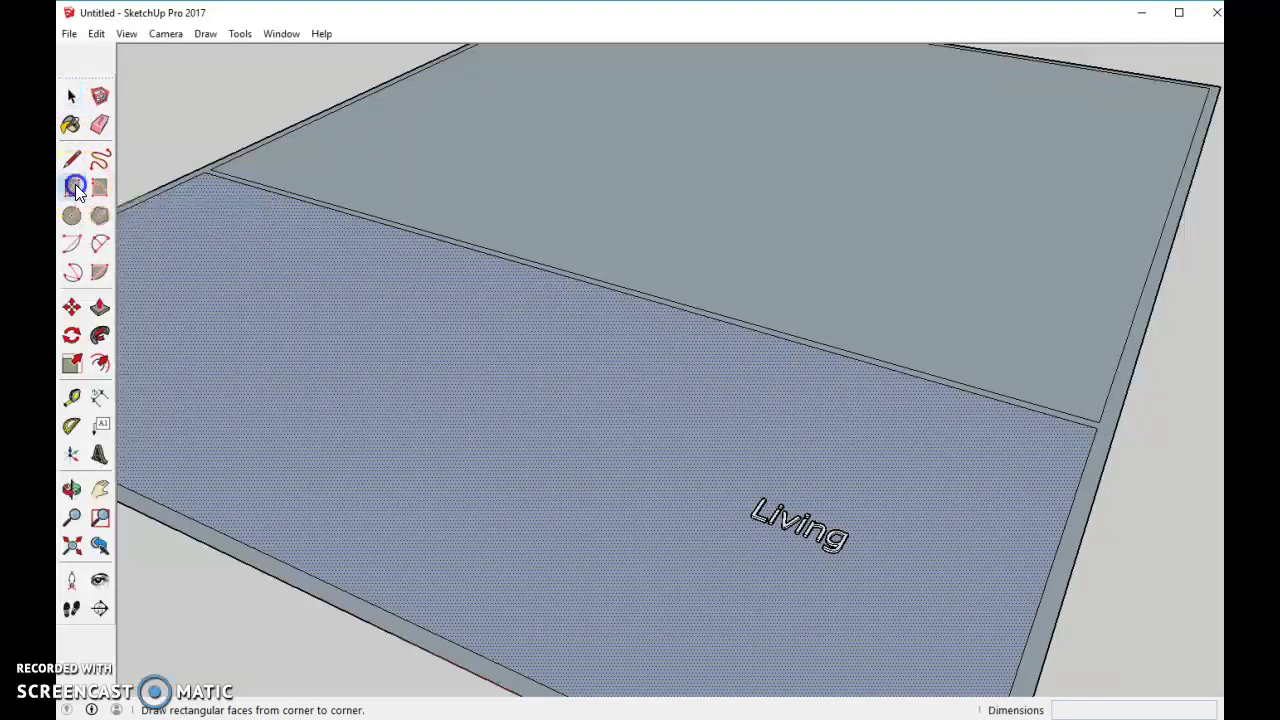
{"action": "left_click", "coordinate": [830, 351]}
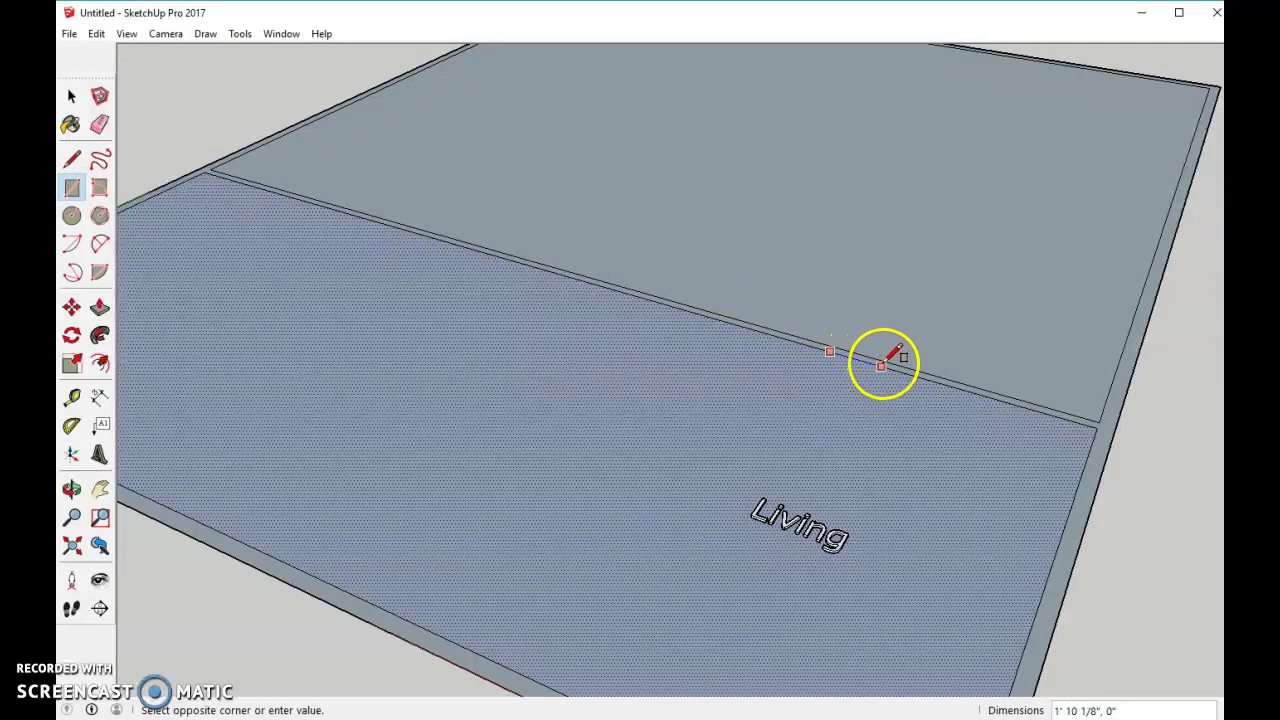
{"action": "left_click", "coordinate": [887, 365]}
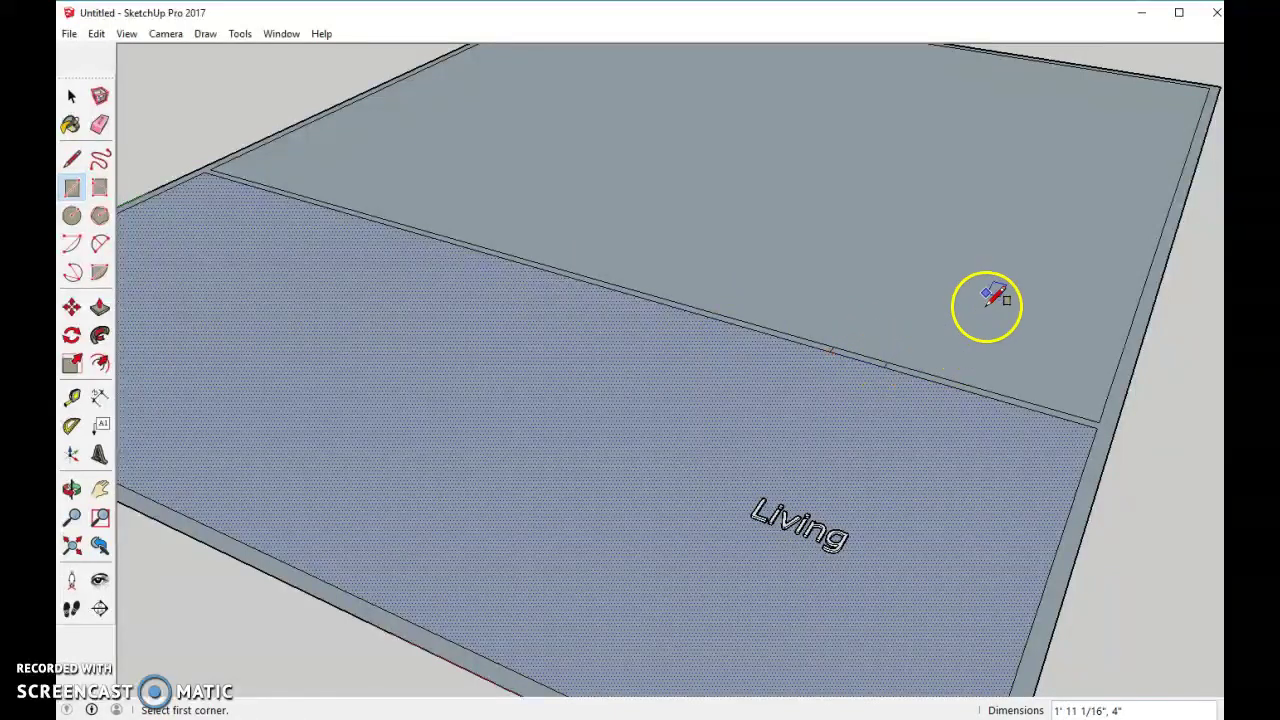
Step: Erase the rectangle's two long edges to open a doorway in the partition wall
{"action": "scroll", "coordinate": [846, 398], "scroll_direction": "up", "scroll_amount": 3}
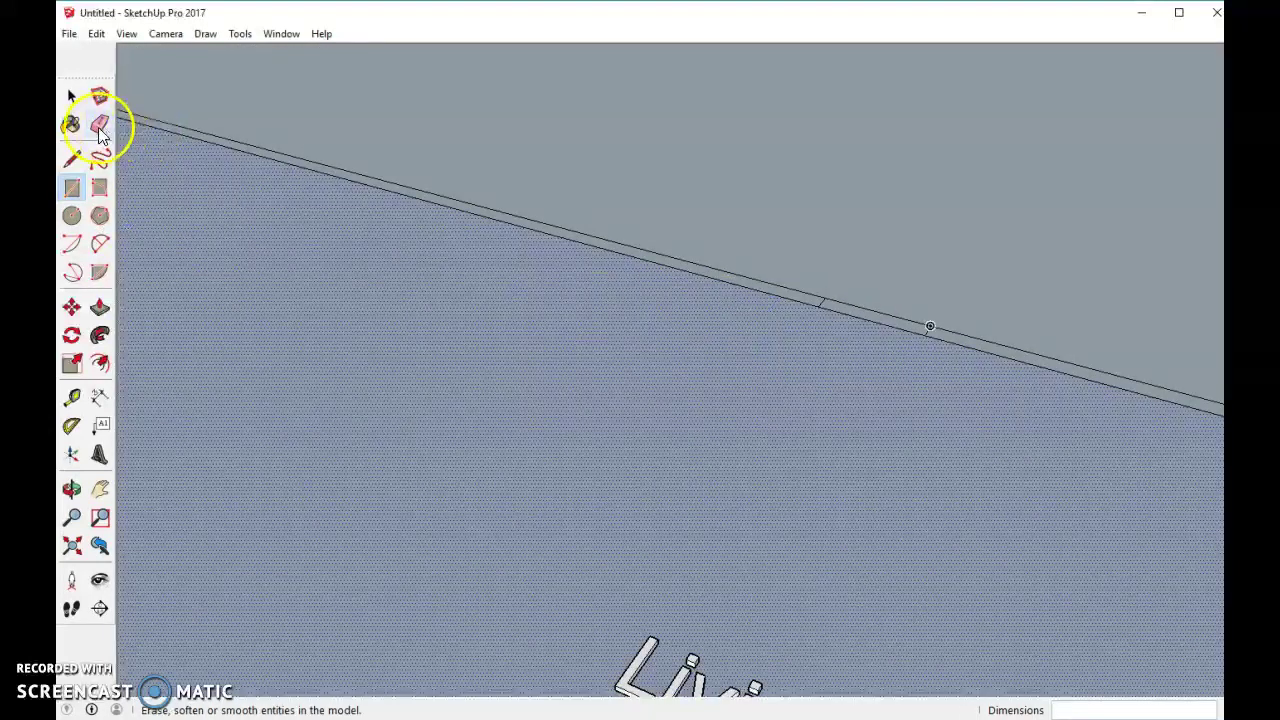
{"action": "left_click", "coordinate": [99, 124]}
{"action": "left_click", "coordinate": [878, 310]}
{"action": "left_click", "coordinate": [872, 318]}
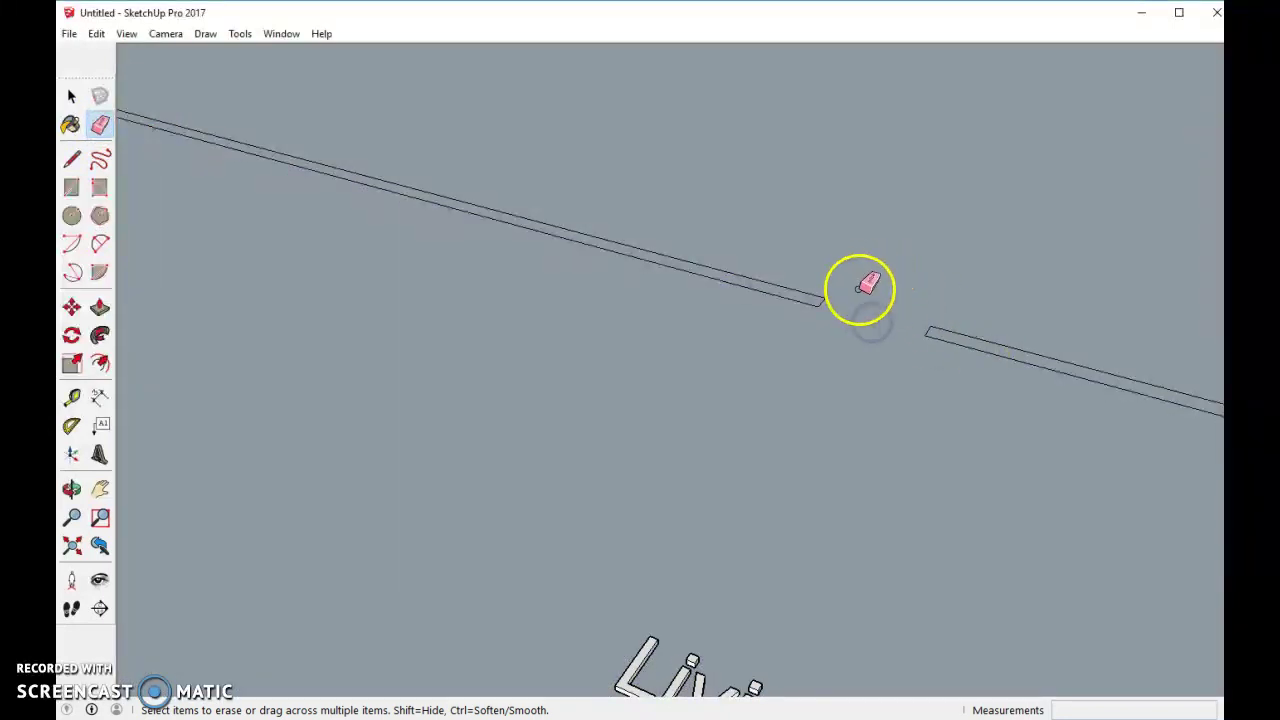
{"action": "scroll", "coordinate": [983, 446], "scroll_direction": "down", "scroll_amount": 5}
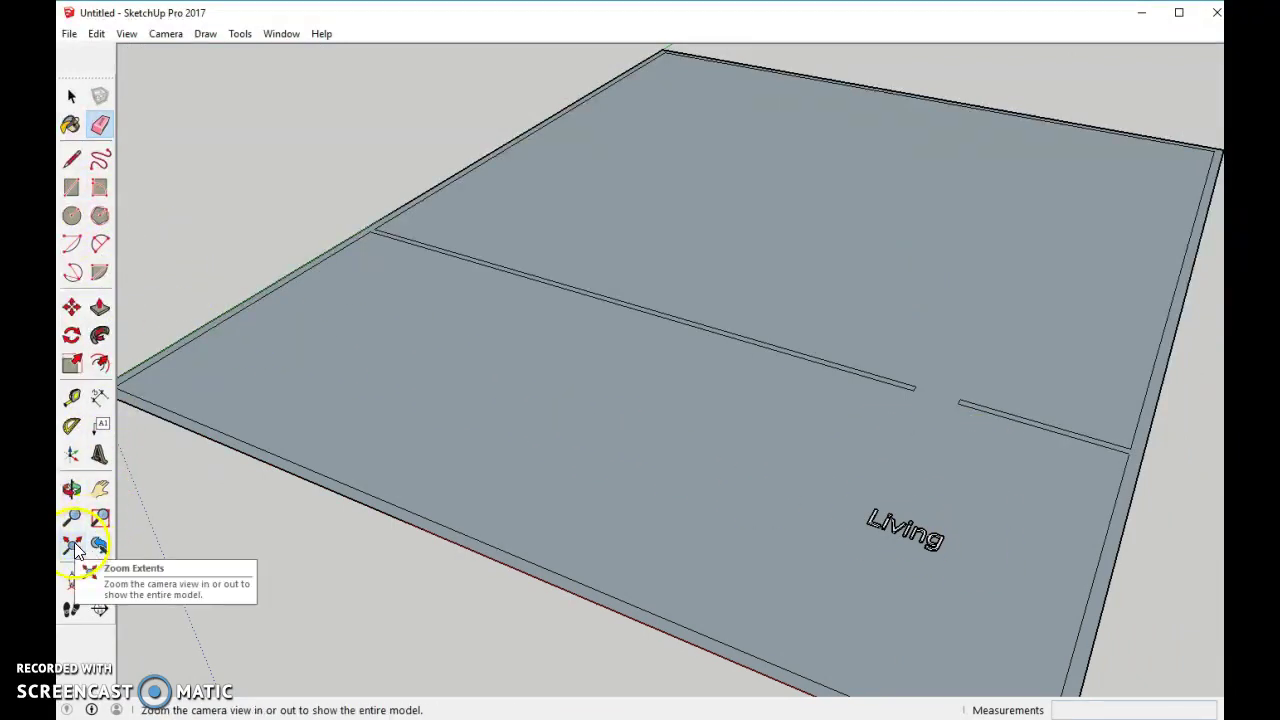
Step: Try pulling the wall face with its doorway gap up about 2' and undo the extrusion
{"action": "left_click", "coordinate": [99, 307]}
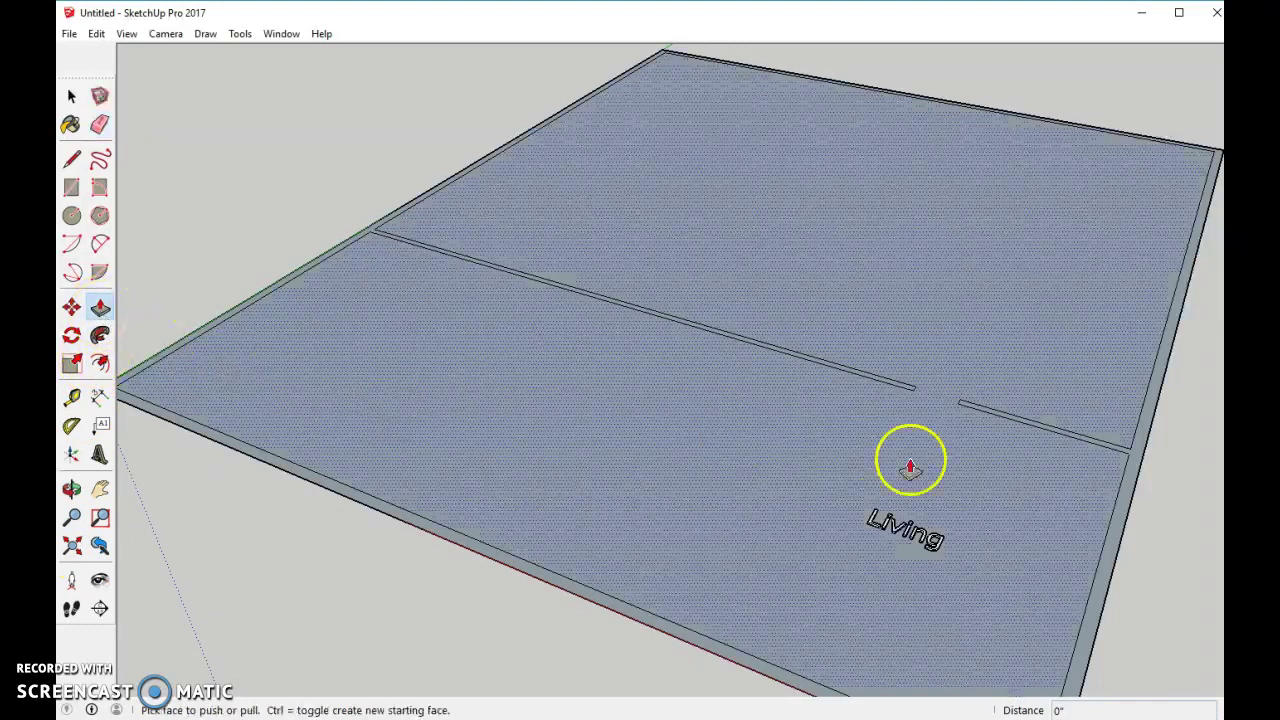
{"action": "left_click", "coordinate": [1124, 464]}
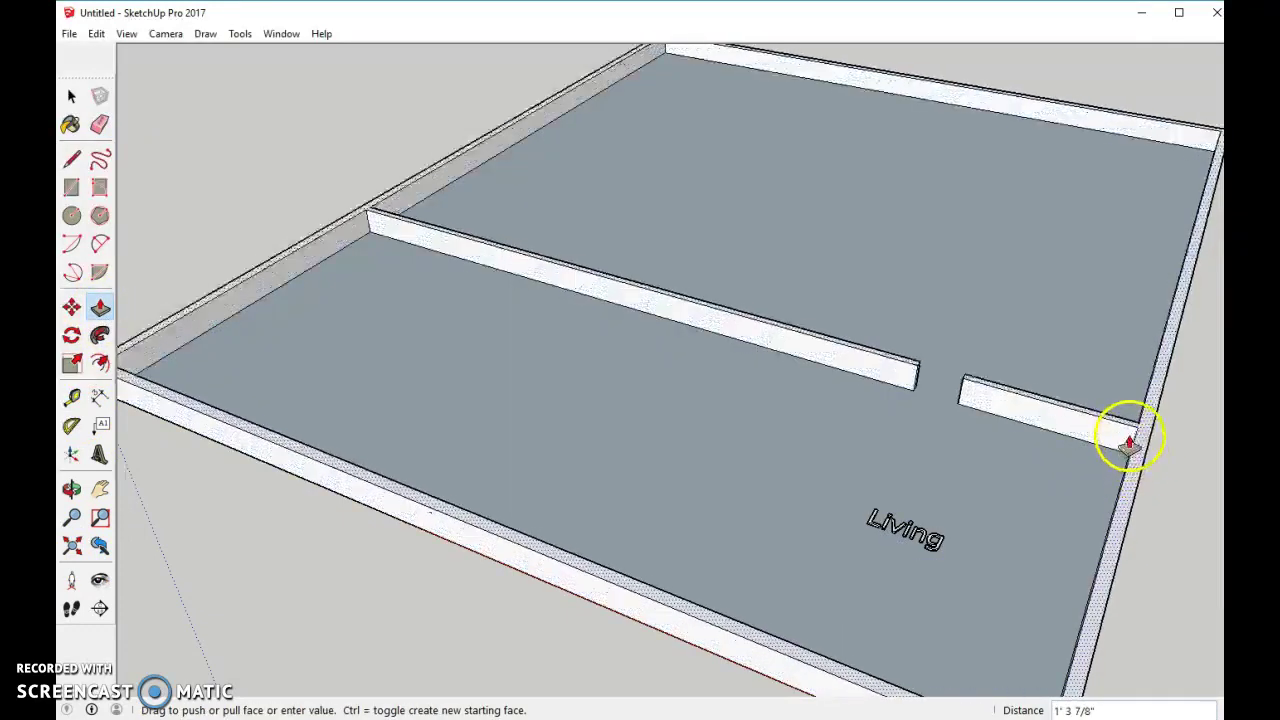
{"action": "left_click", "coordinate": [1126, 438]}
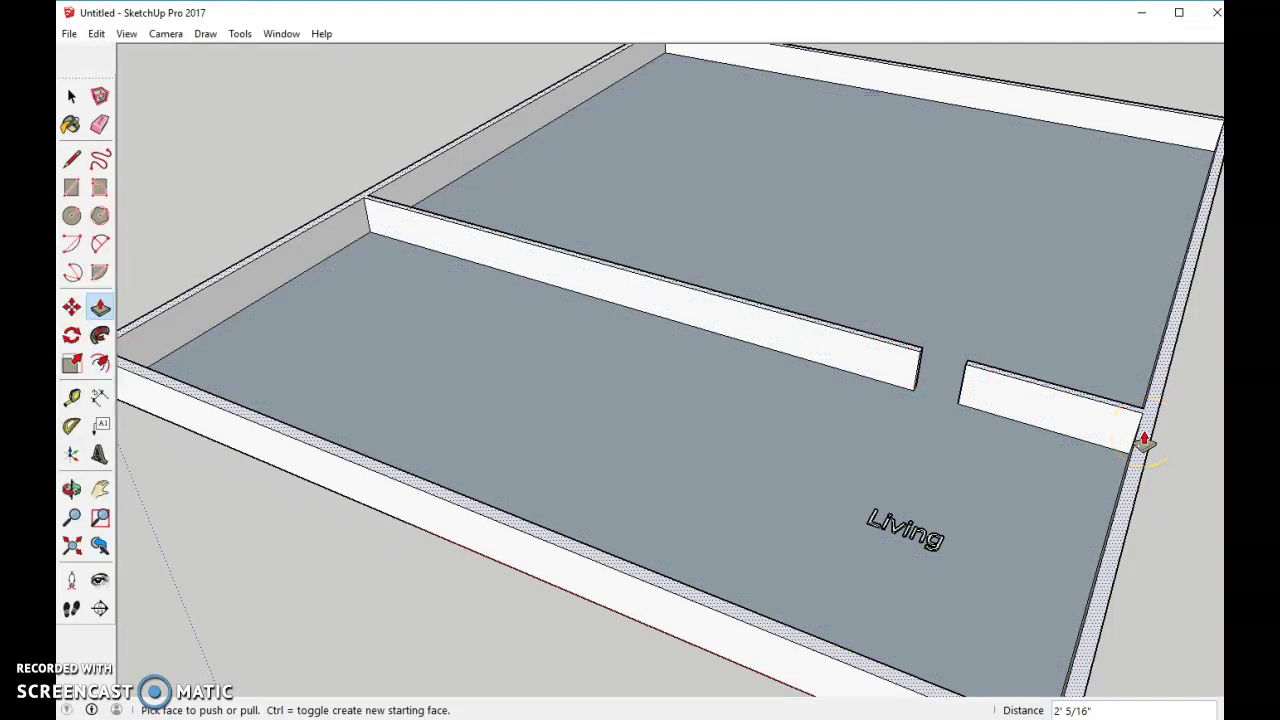
{"action": "key", "text": "ctrl+z"}
{"action": "left_click", "coordinate": [822, 226]}
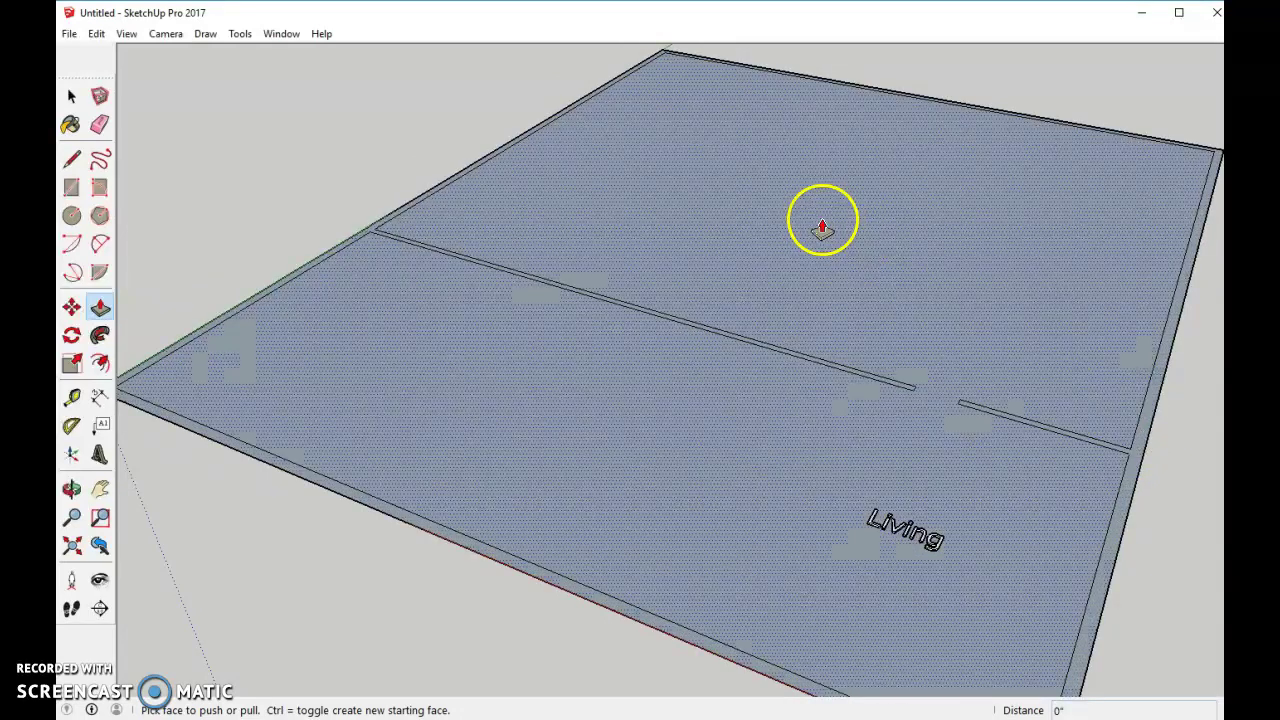
{"action": "scroll", "coordinate": [1090, 338], "scroll_direction": "down", "scroll_amount": 2}
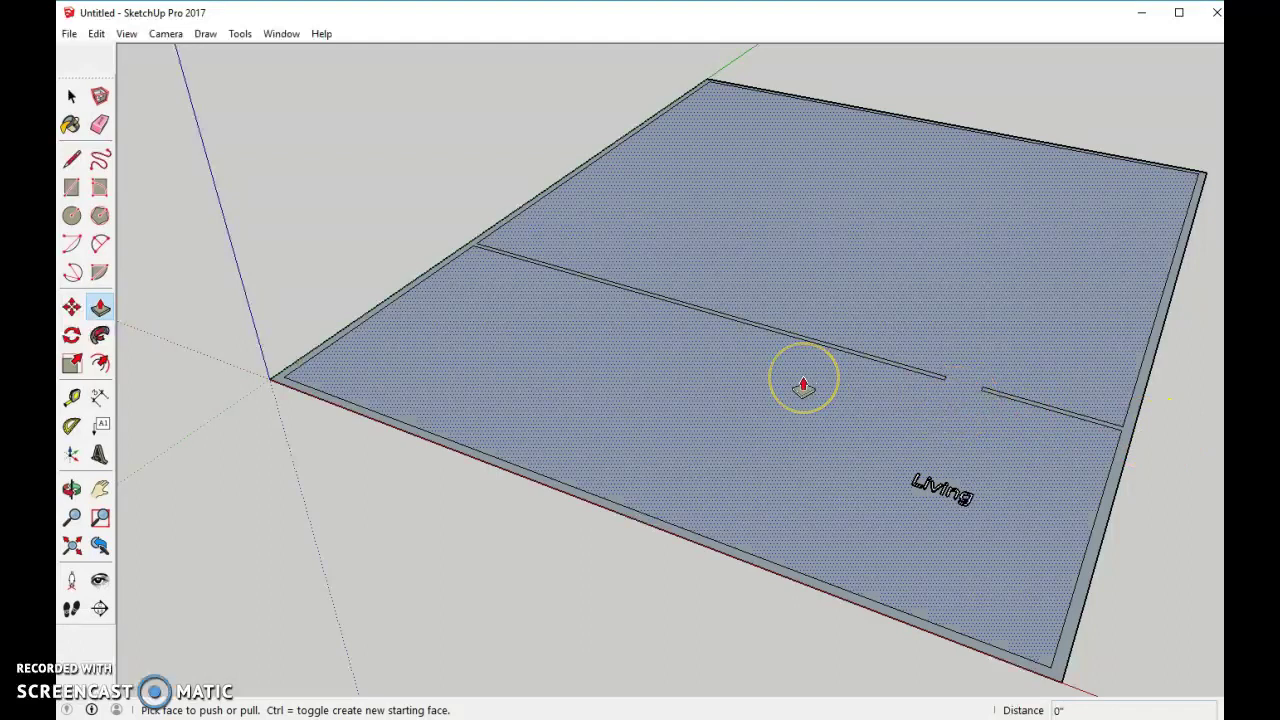
{"action": "scroll", "coordinate": [803, 386], "scroll_direction": "down", "scroll_amount": 1}
{"action": "left_click", "coordinate": [971, 374]}
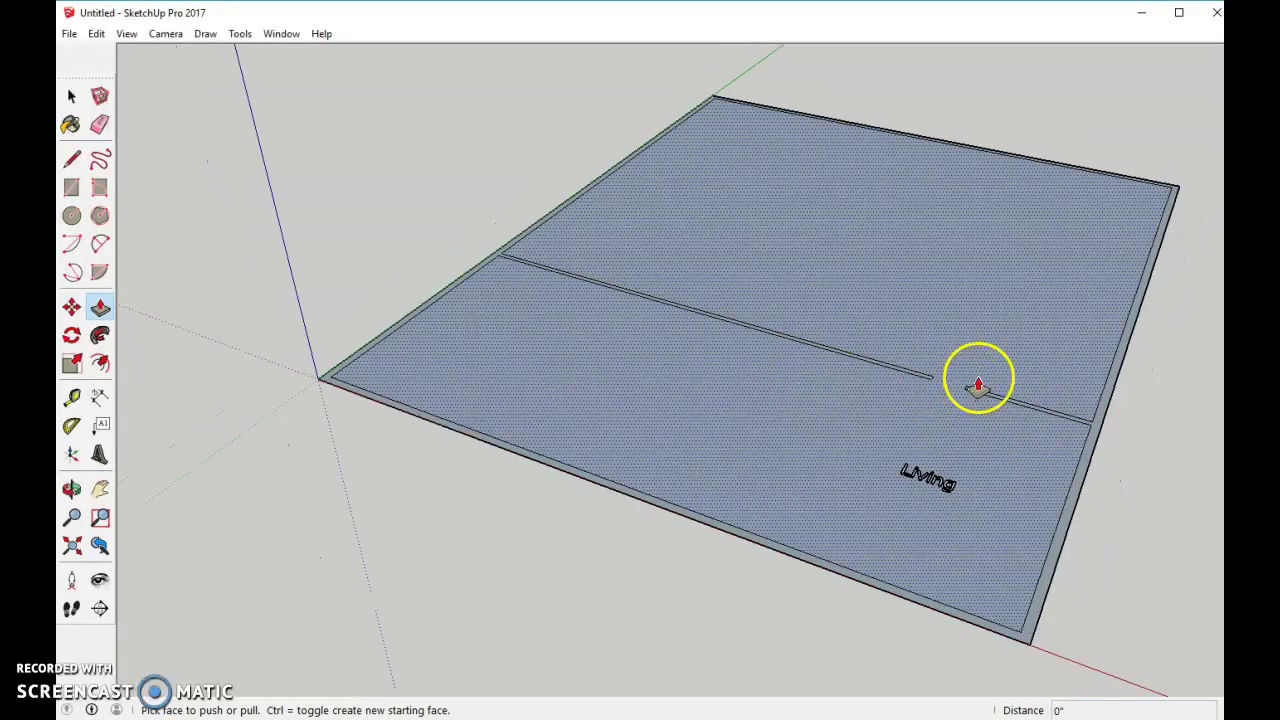